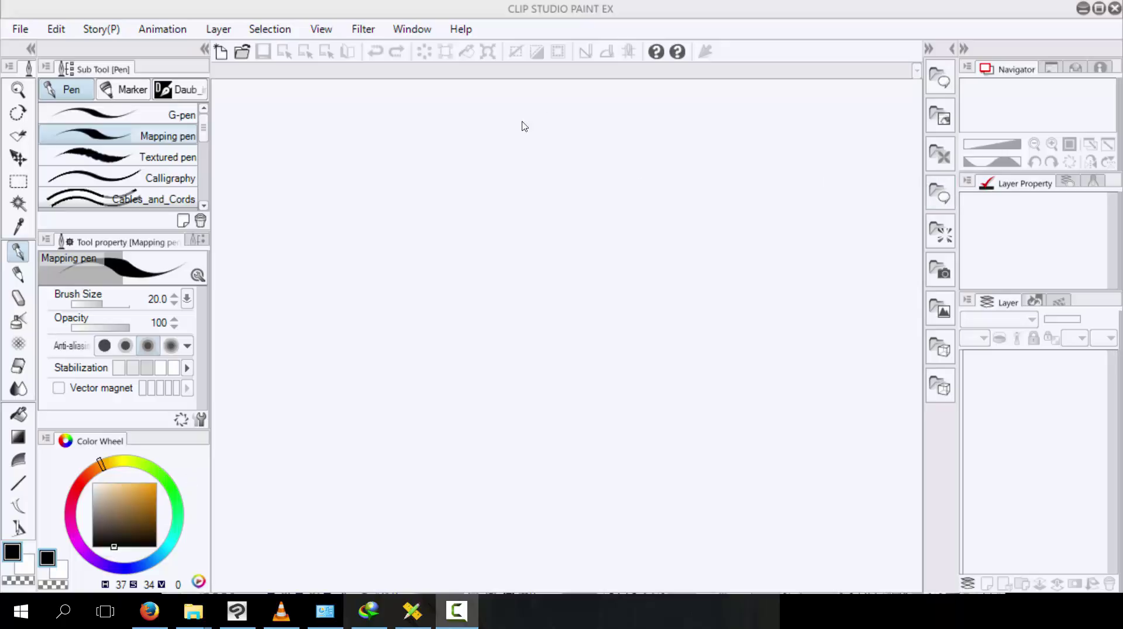
Create a new canvas 5.00 cm wide and 5.00 cm high at 500 dpi, keeping the unit in cm
{"action": "left_click", "coordinate": [321, 29]}
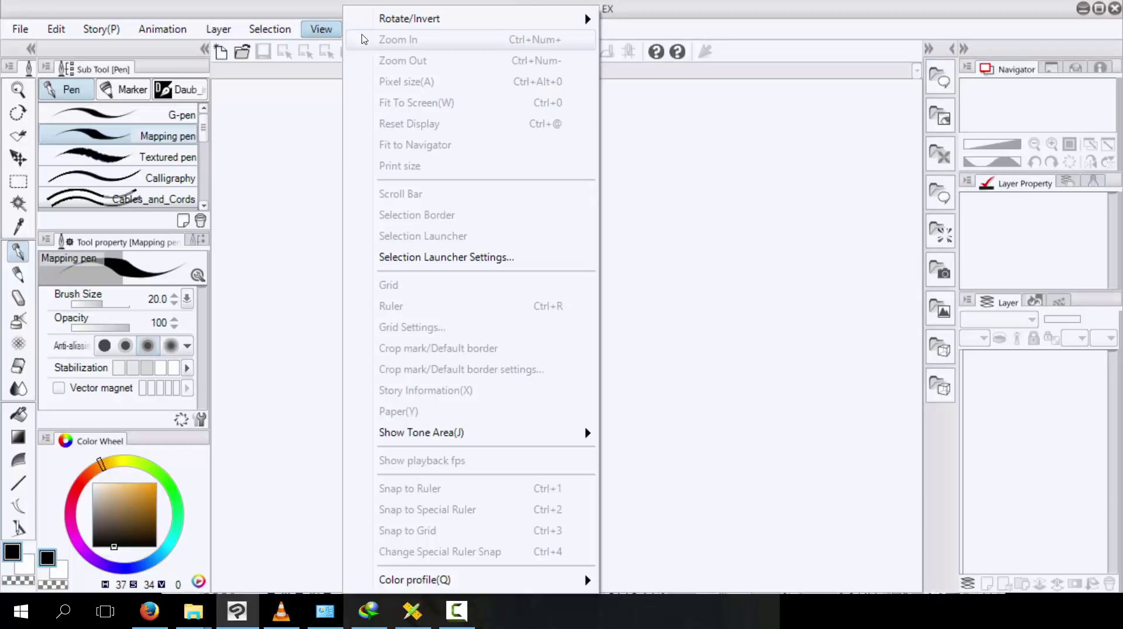
{"action": "left_click", "coordinate": [45, 29]}
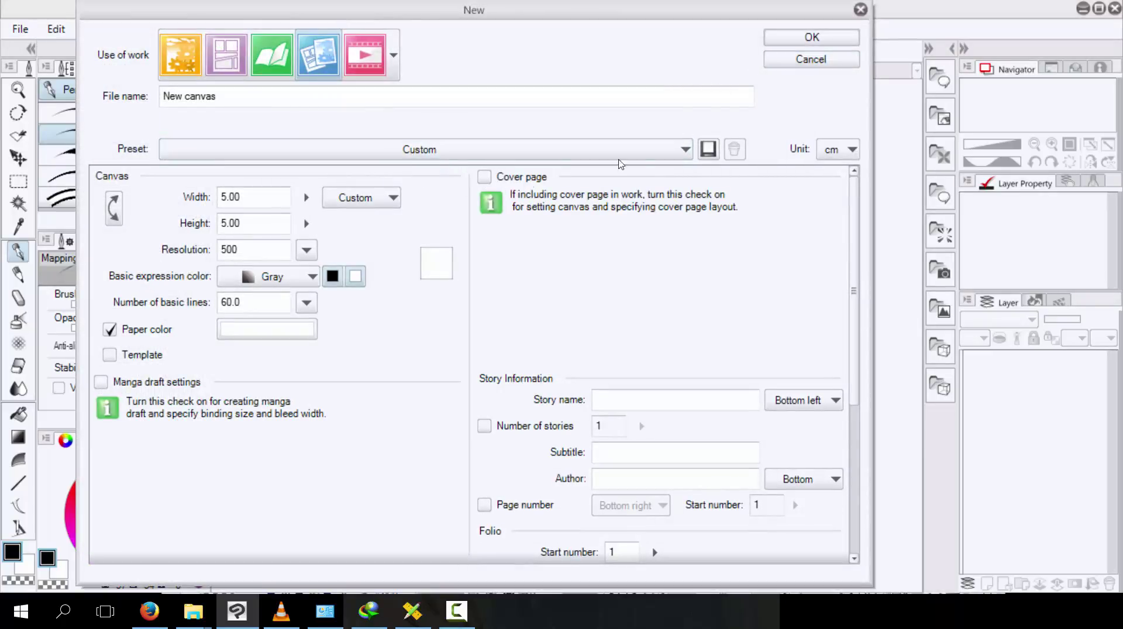
{"action": "left_click", "coordinate": [841, 149]}
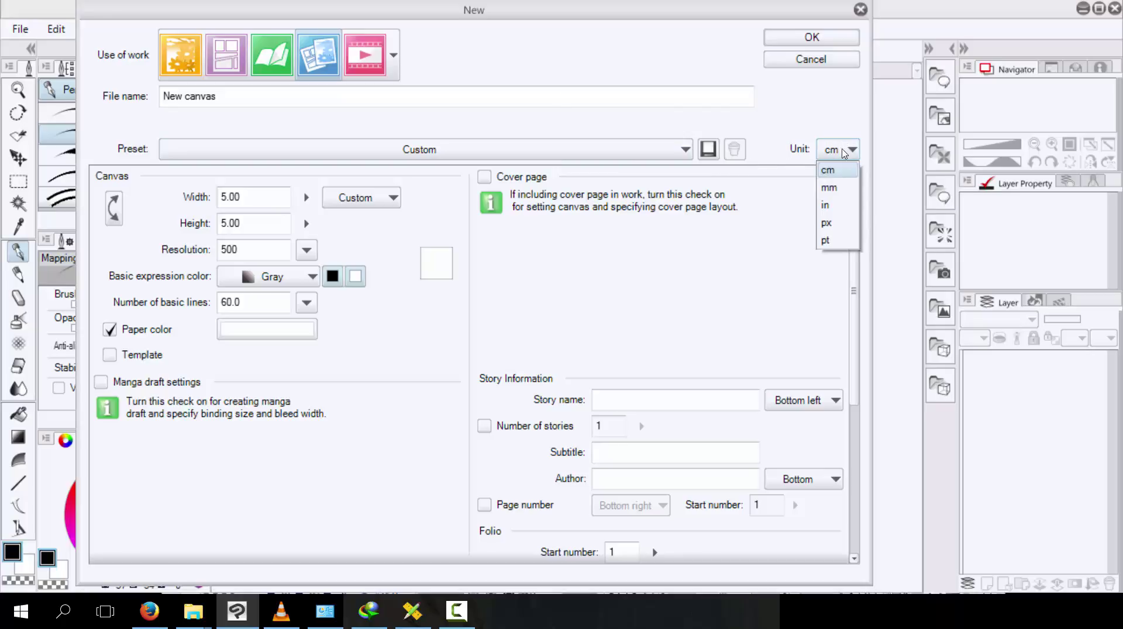
{"action": "left_click", "coordinate": [565, 119]}
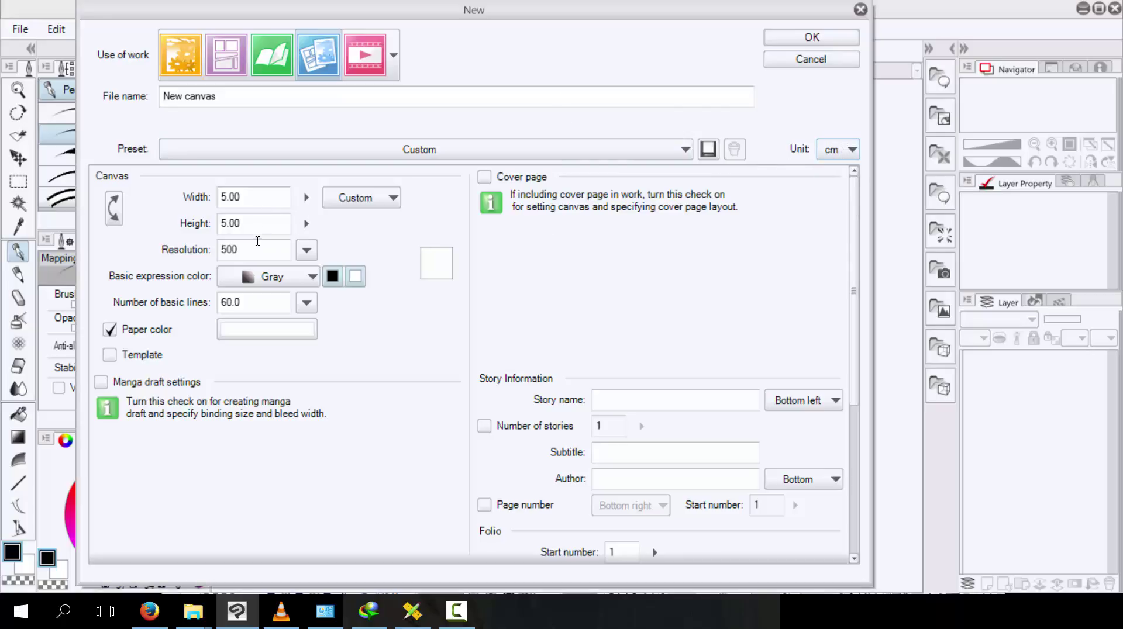
{"action": "left_click", "coordinate": [303, 252]}
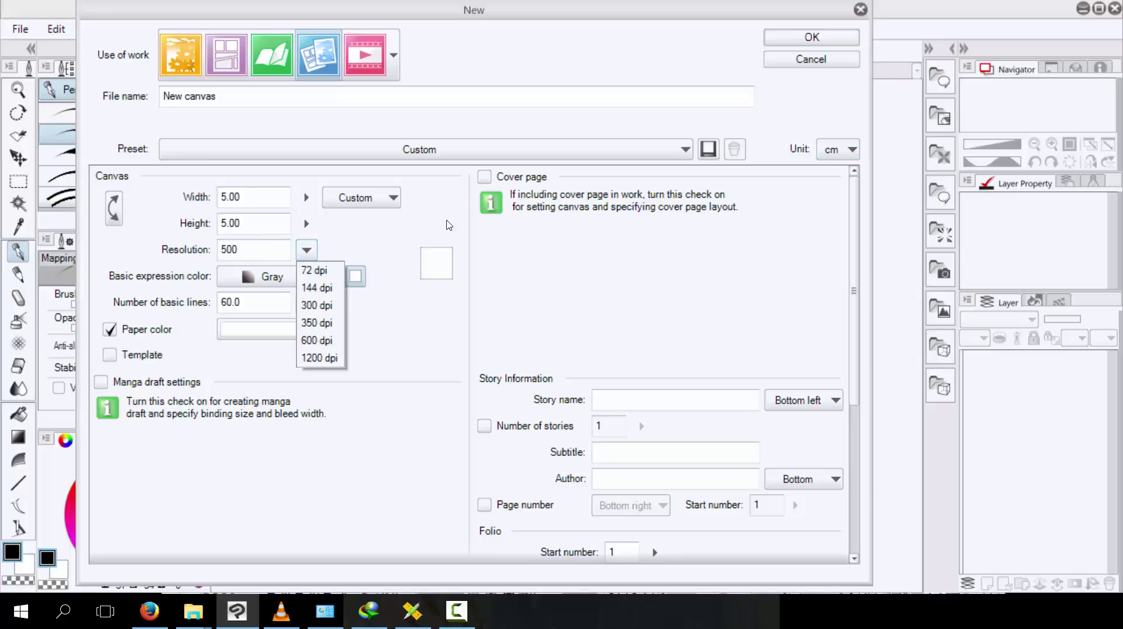
{"action": "left_click", "coordinate": [550, 21]}
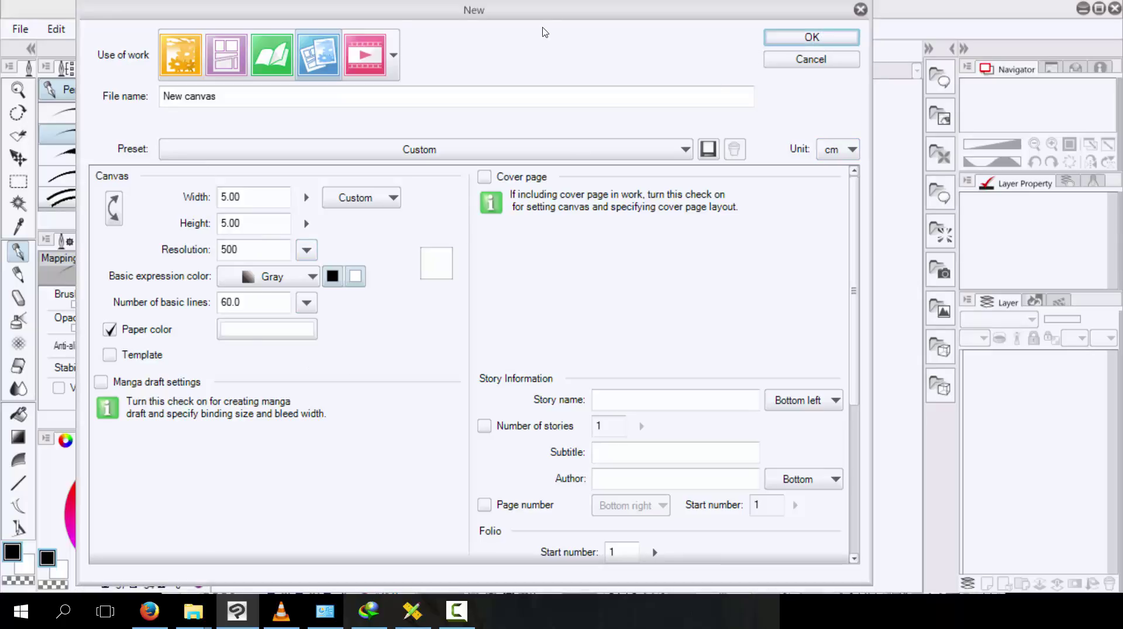
{"action": "key", "text": "Return"}
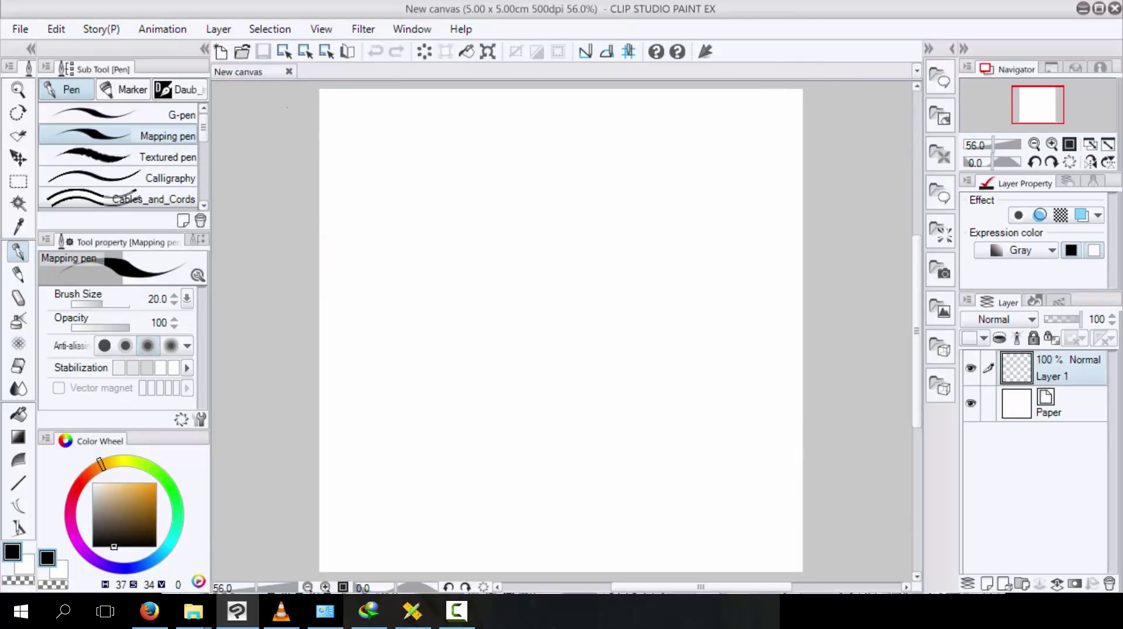
Display the new 5 × 5 cm canvas at its print size
{"action": "mouse_move", "coordinate": [537, 315]}
{"action": "left_mouse_down"}
{"action": "mouse_move", "coordinate": [566, 316]}
{"action": "mouse_move", "coordinate": [530, 314]}
{"action": "left_mouse_up"}
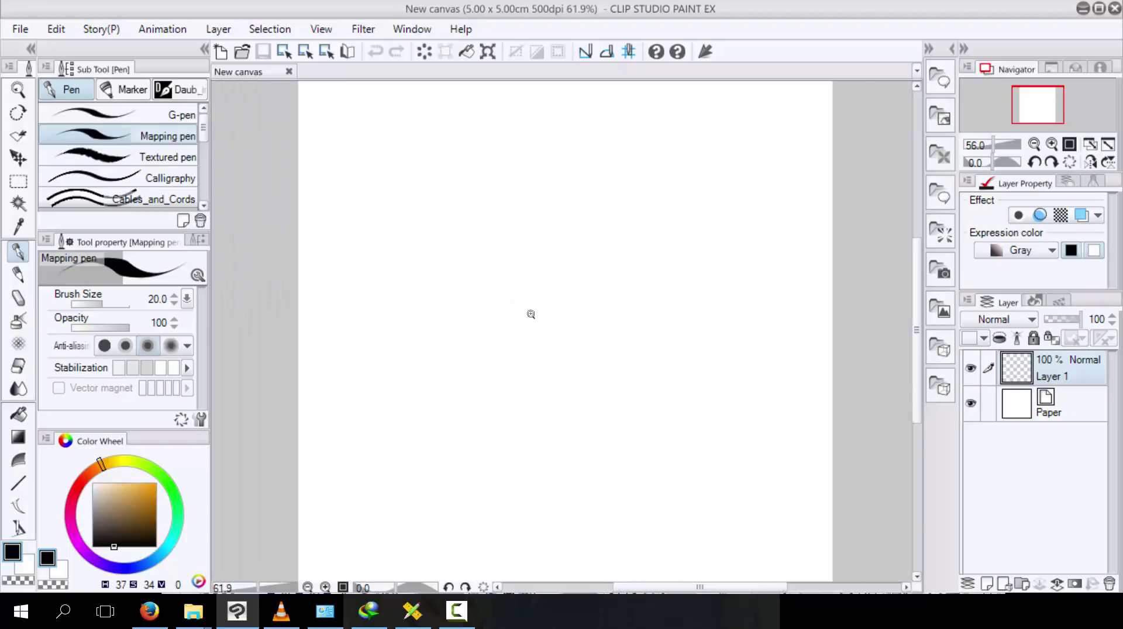
{"action": "left_click", "coordinate": [321, 29]}
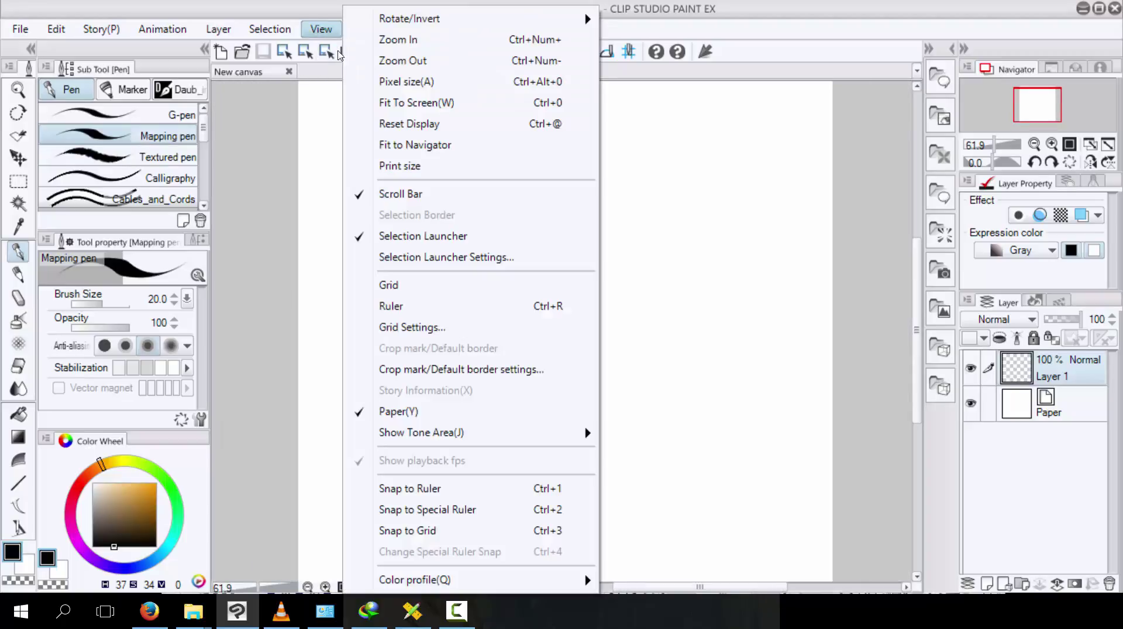
{"action": "left_click", "coordinate": [410, 167]}
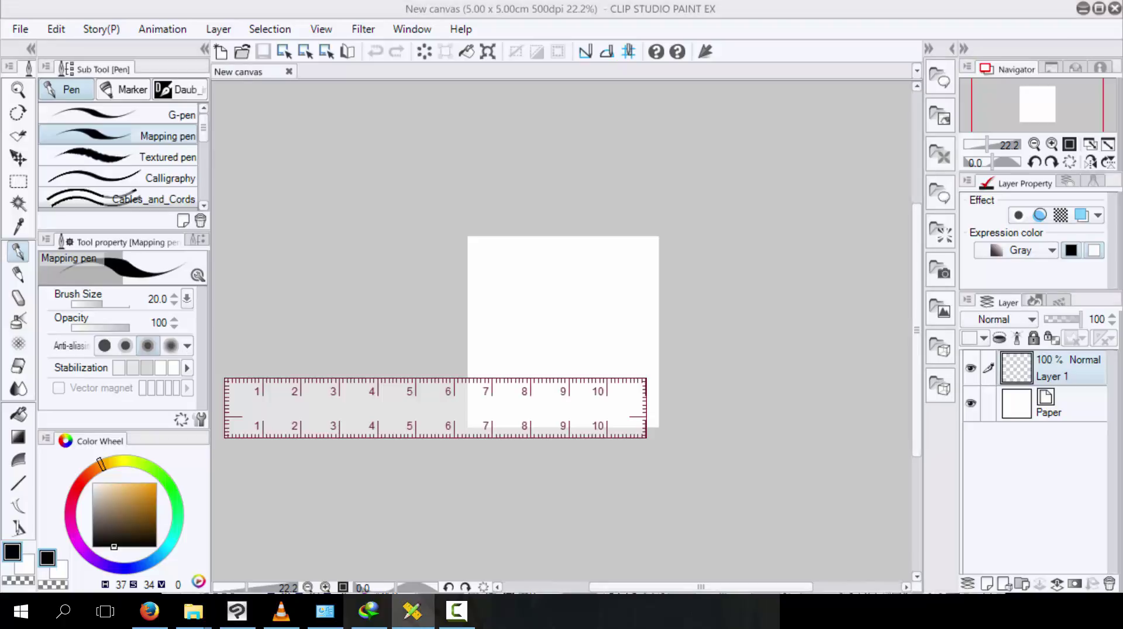
Measure the canvas width and height with the on-screen ruler, aligning it to the canvas corner and restoring its narrow shape
{"action": "left_click_drag", "start_coordinate": [398, 393], "coordinate": [592, 264]}
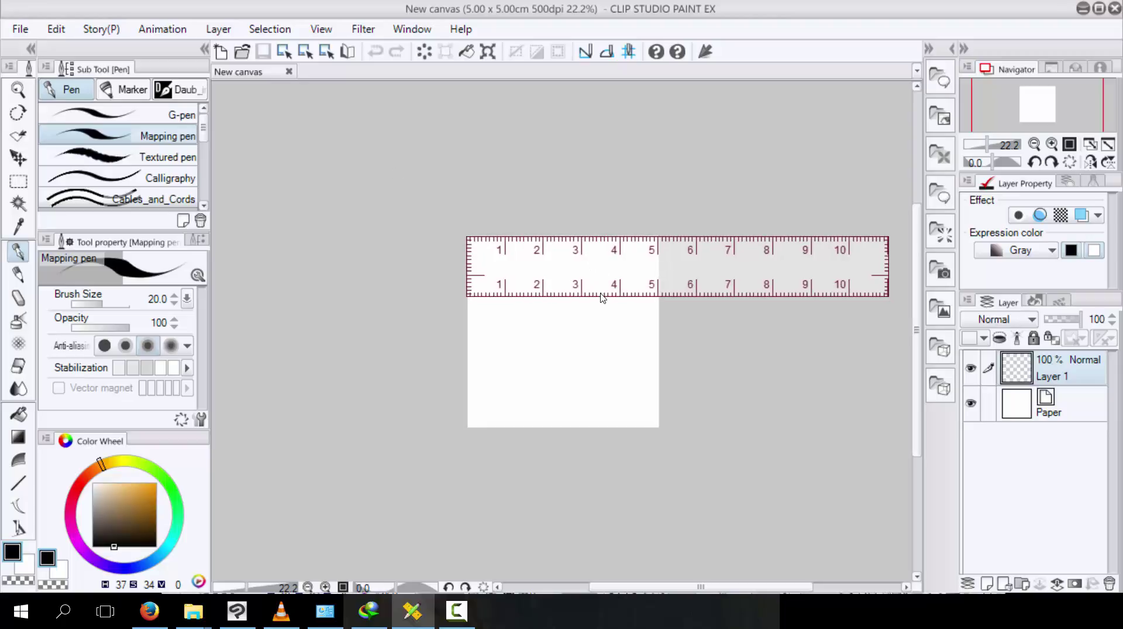
{"action": "left_click_drag", "start_coordinate": [644, 294], "coordinate": [690, 423]}
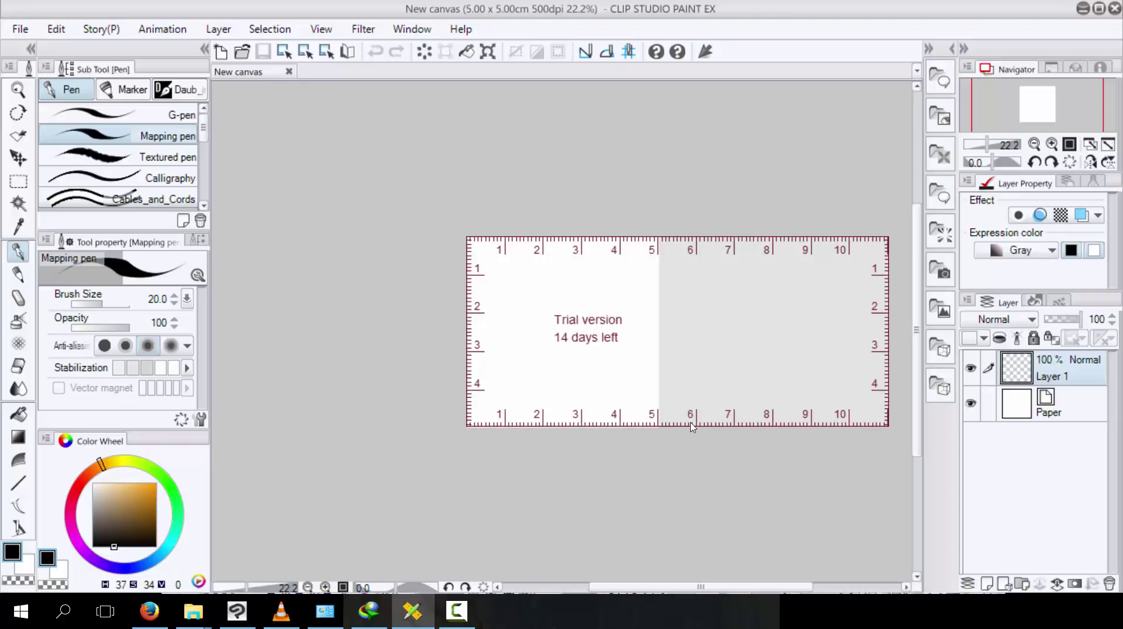
{"action": "left_click_drag", "start_coordinate": [684, 424], "coordinate": [687, 295]}
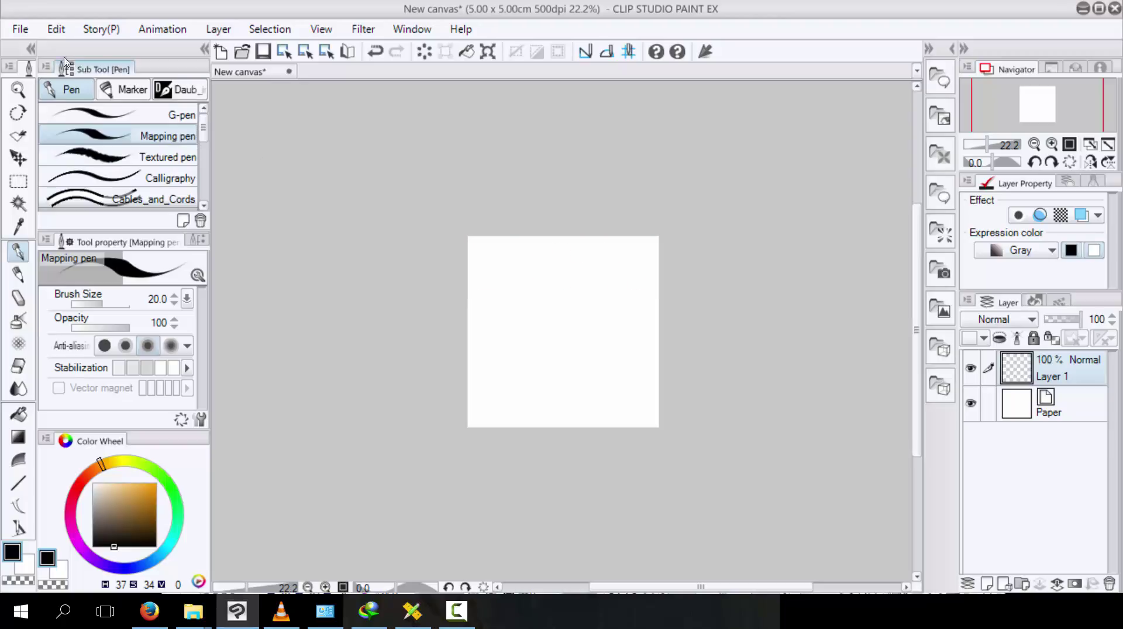
Open the display resolution settings in the Canvas preferences and examine the dpi slider and its centimetre ruler
{"action": "left_click", "coordinate": [20, 28]}
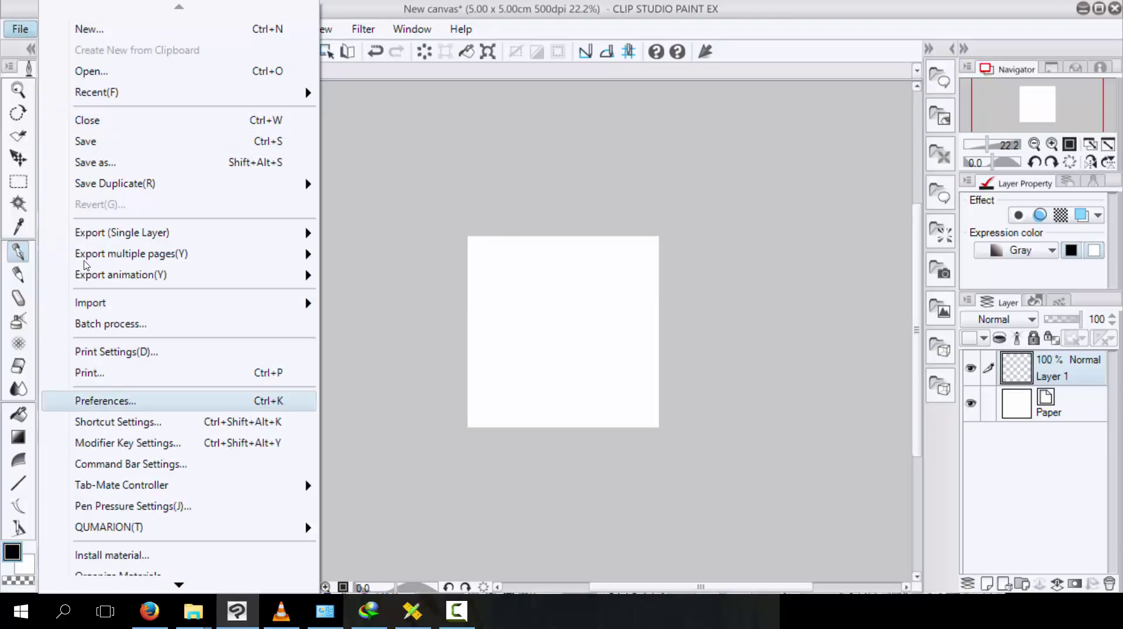
{"action": "left_click", "coordinate": [105, 401]}
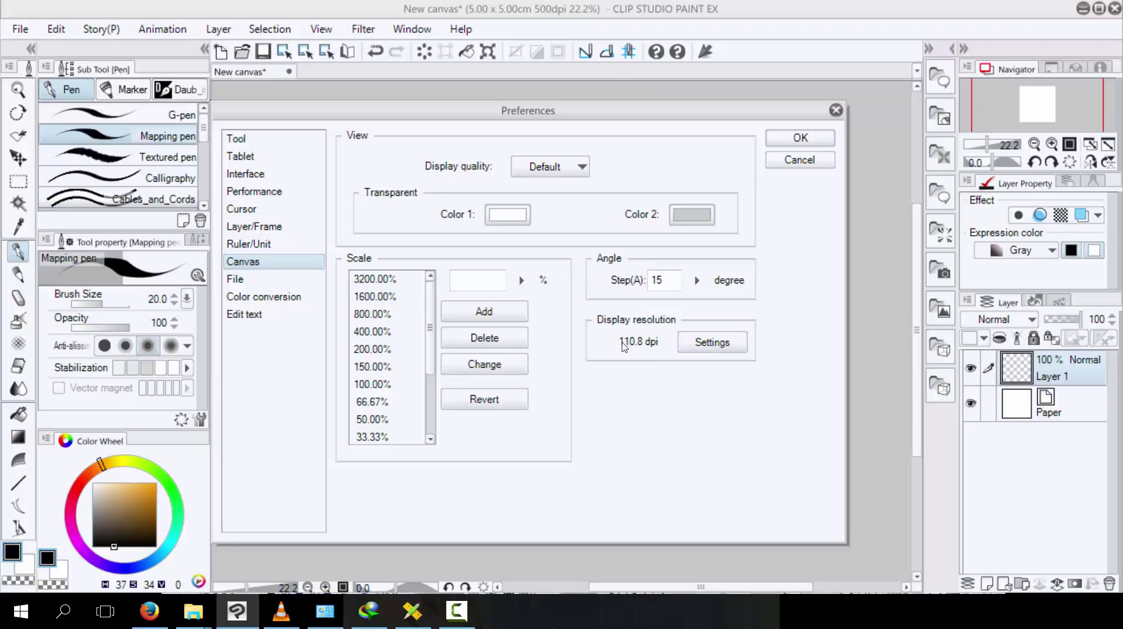
{"action": "left_click", "coordinate": [699, 347]}
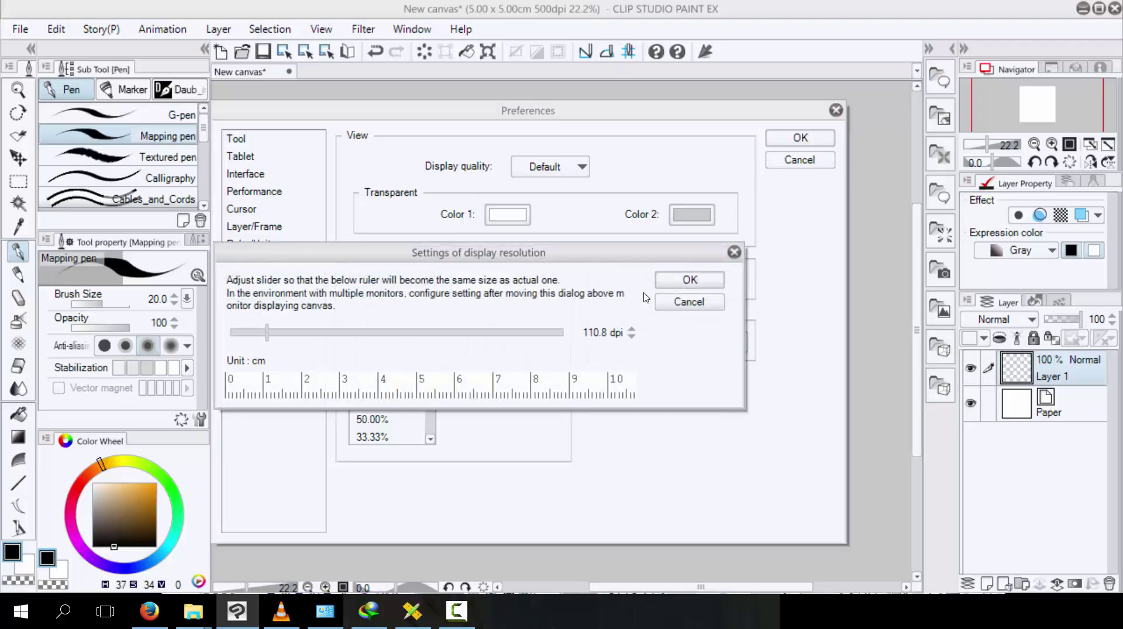
{"action": "left_click_drag", "start_coordinate": [420, 252], "coordinate": [427, 248]}
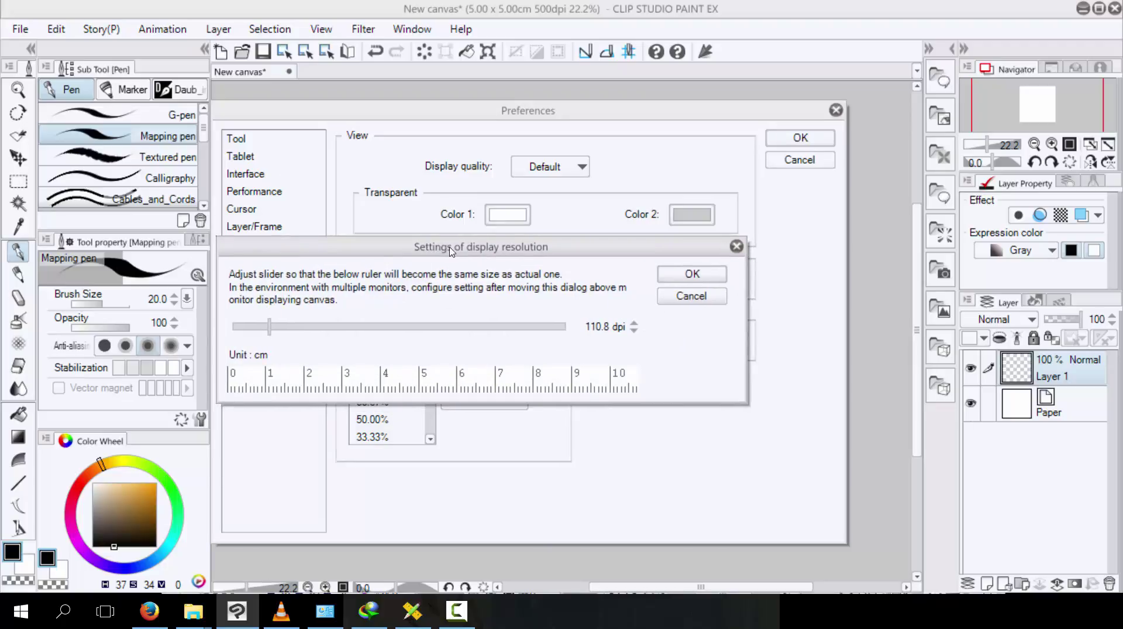
{"action": "left_click_drag", "start_coordinate": [525, 257], "coordinate": [518, 251]}
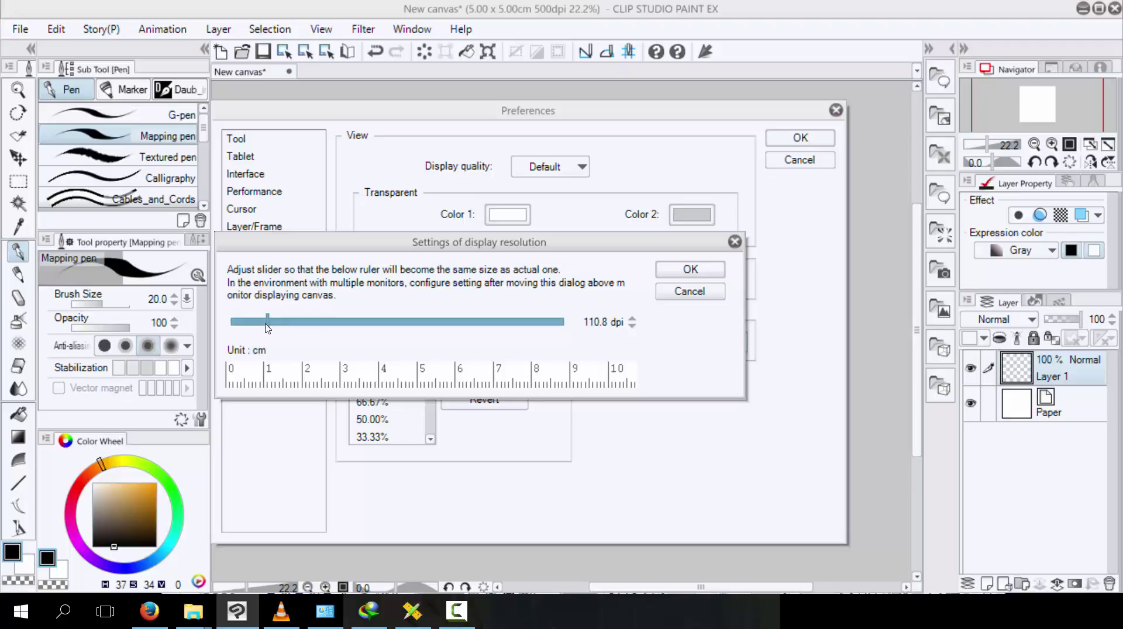
{"action": "mouse_move", "coordinate": [268, 327]}
{"action": "left_mouse_down"}
{"action": "mouse_move", "coordinate": [302, 327]}
{"action": "mouse_move", "coordinate": [273, 325]}
{"action": "left_mouse_up"}
{"action": "left_click", "coordinate": [673, 295]}
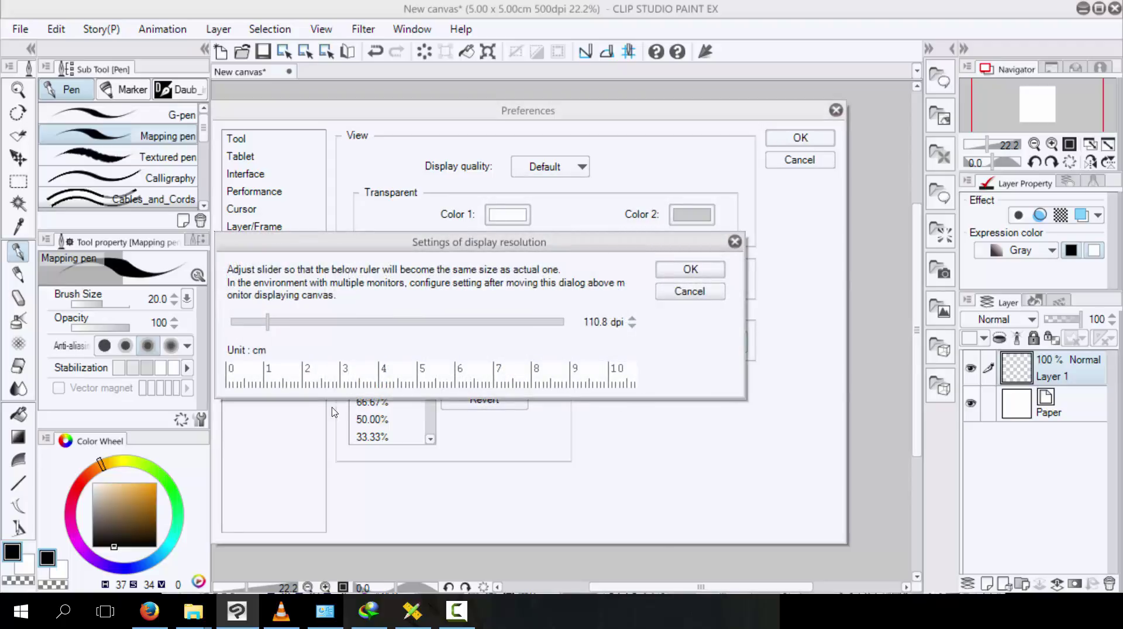
Switch to Screen Ruler, compare it against the display resolution ruler, and accept the display resolution and preferences
{"action": "mouse_move", "coordinate": [412, 619]}
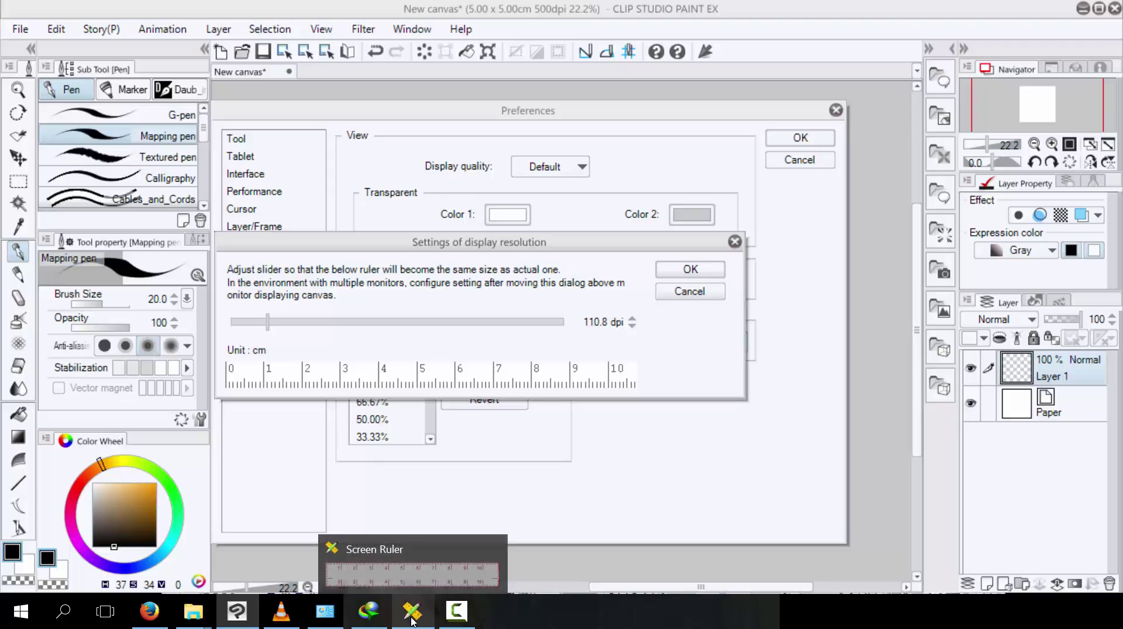
{"action": "left_click", "coordinate": [412, 612]}
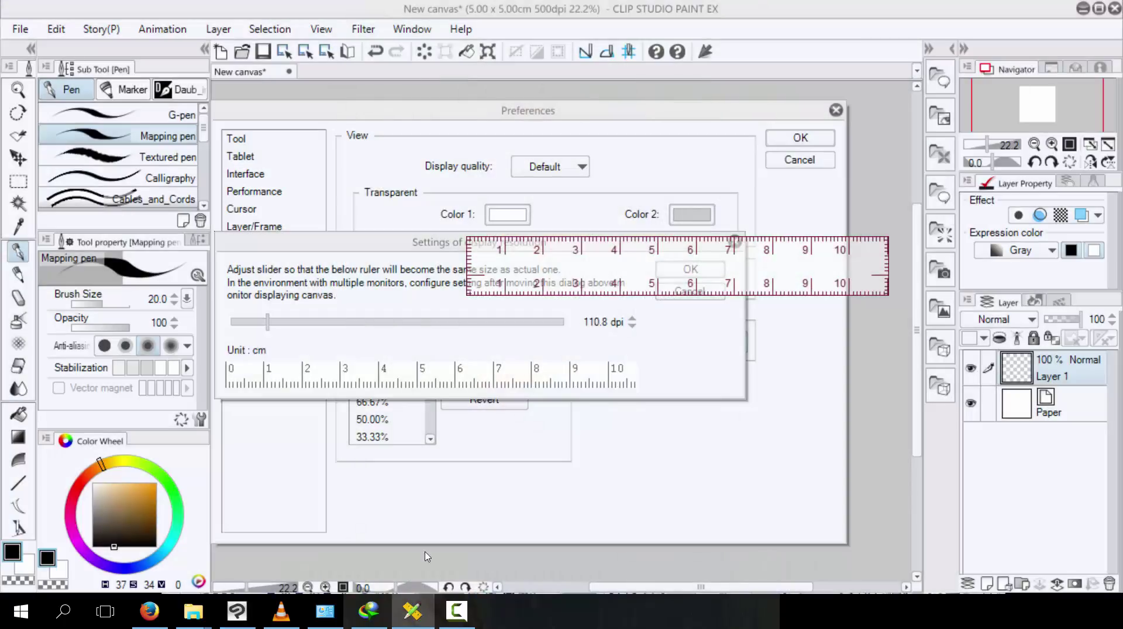
{"action": "left_click_drag", "start_coordinate": [570, 257], "coordinate": [332, 412]}
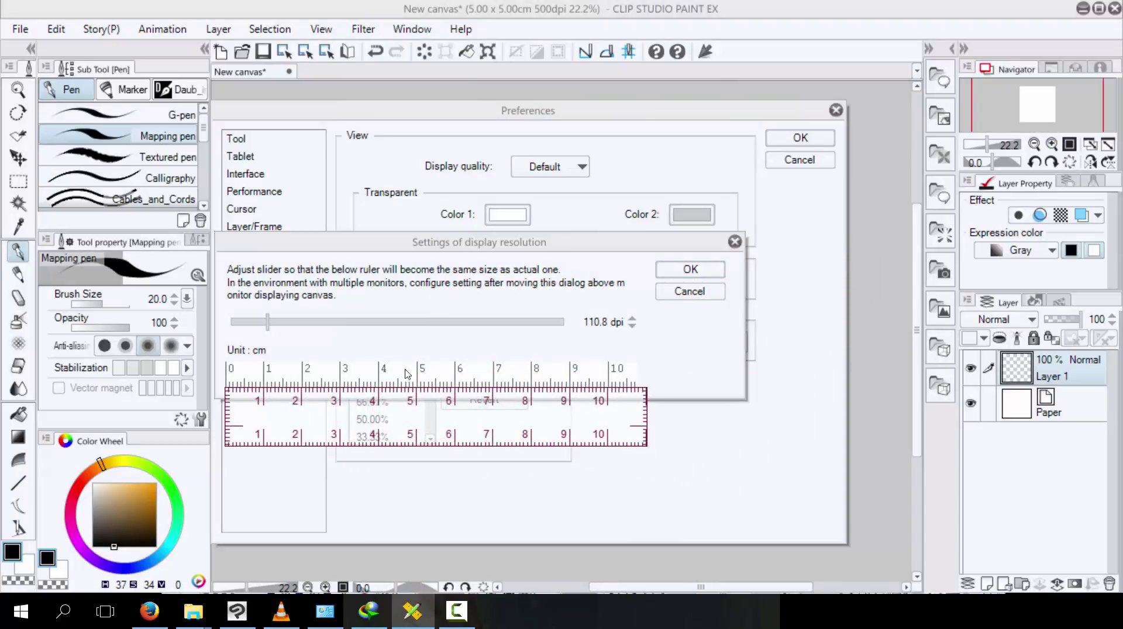
{"action": "left_click_drag", "start_coordinate": [308, 404], "coordinate": [309, 403]}
{"action": "left_click", "coordinate": [674, 275]}
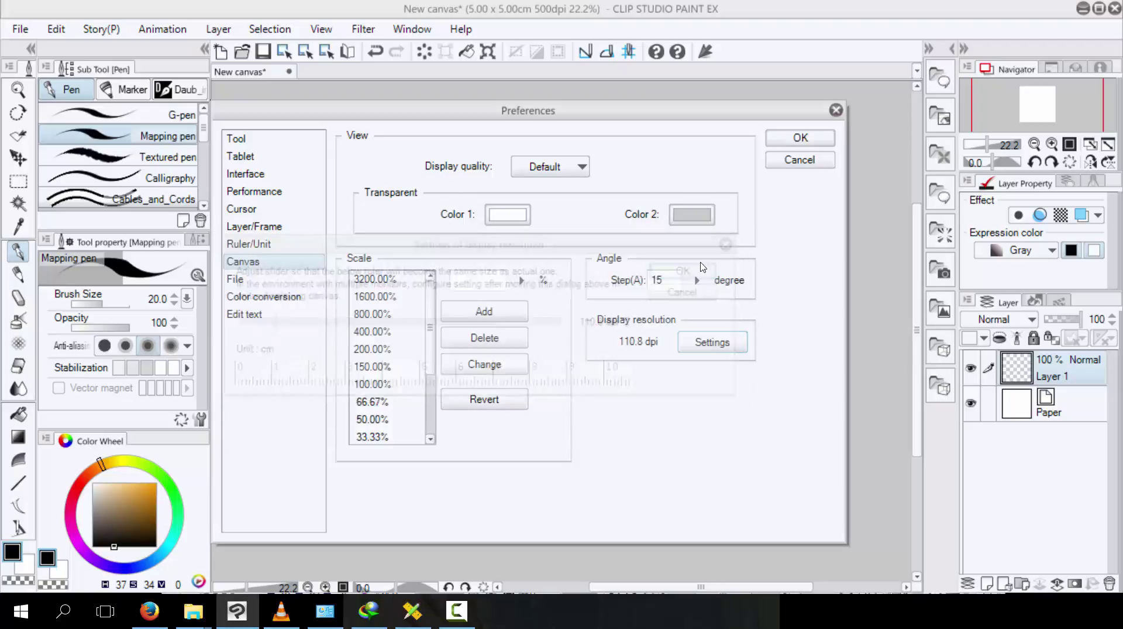
{"action": "left_click", "coordinate": [772, 144]}
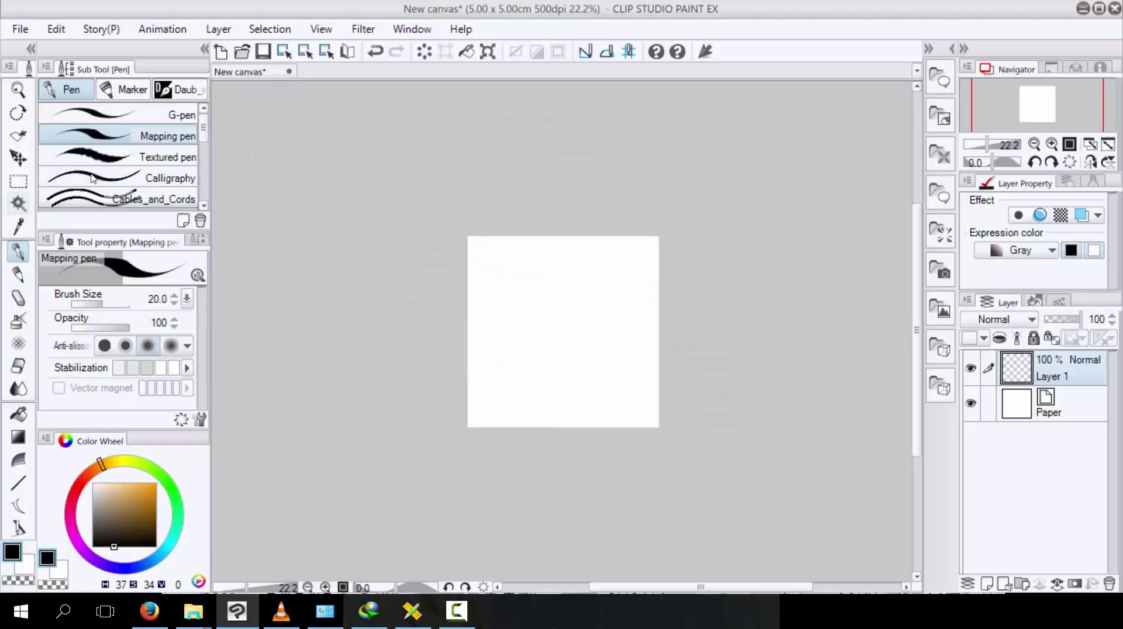
Start another new canvas and set its width to 10 cm
{"action": "left_click", "coordinate": [221, 51]}
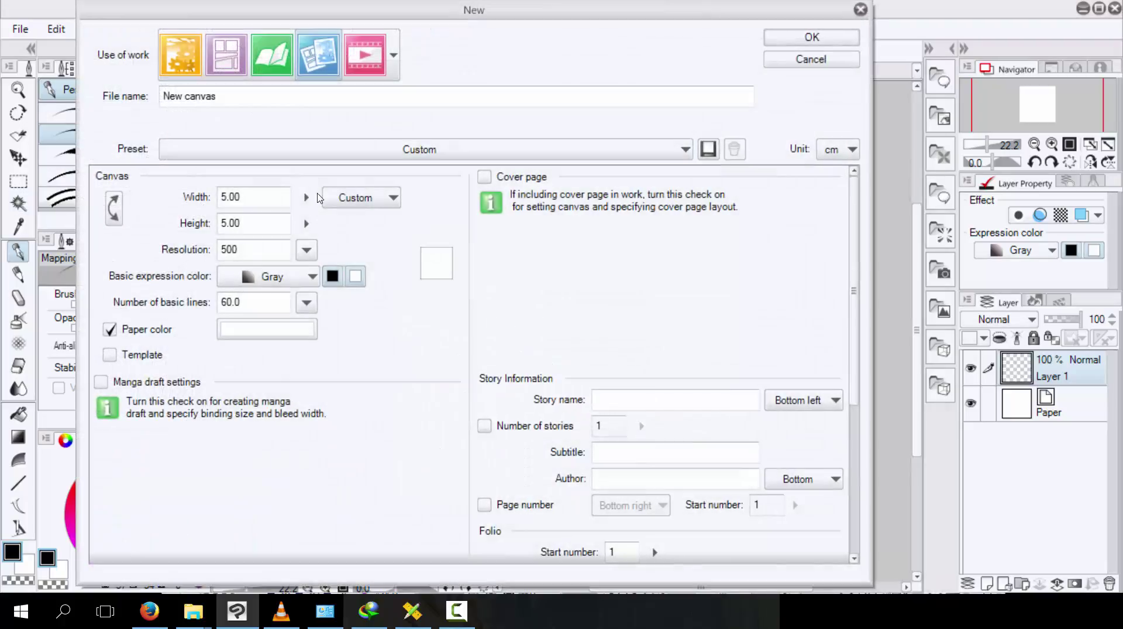
{"action": "left_click", "coordinate": [265, 204]}
{"action": "type", "text": "10"}
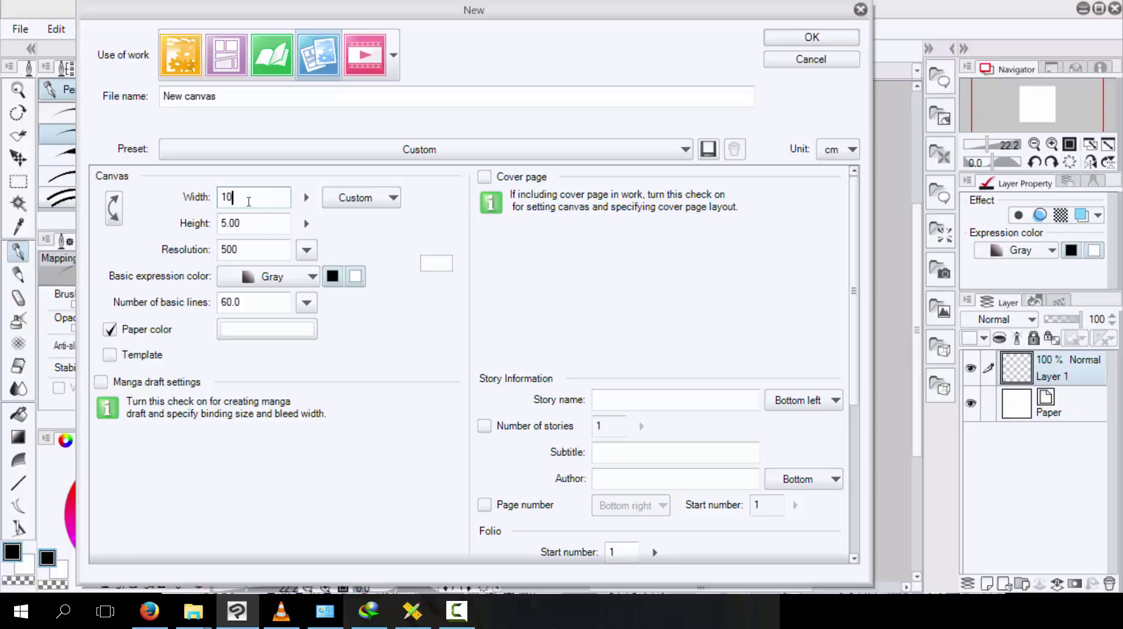
{"action": "left_click_drag", "start_coordinate": [248, 201], "coordinate": [215, 206]}
{"action": "type", "text": "6"}
{"action": "key", "text": "BackSpace"}
{"action": "type", "text": "10"}
{"action": "key", "text": "Tab"}
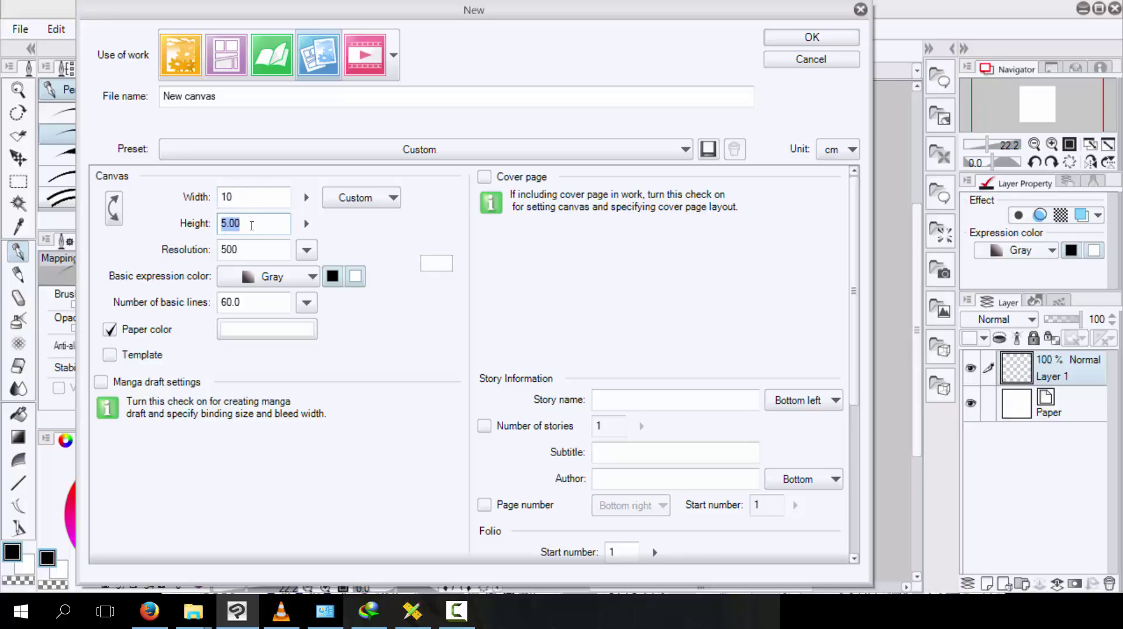
Set the new canvas height to 15 cm and resolution to 600 dpi, and create the canvas
{"action": "type", "text": "15"}
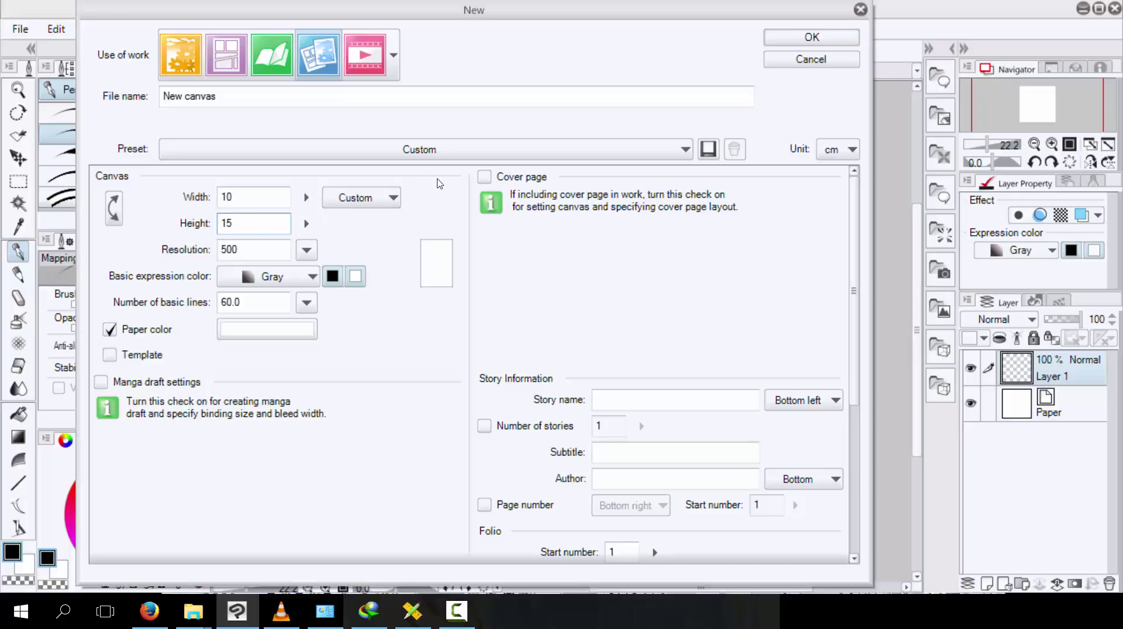
{"action": "key", "text": "Tab"}
{"action": "type", "text": "600"}
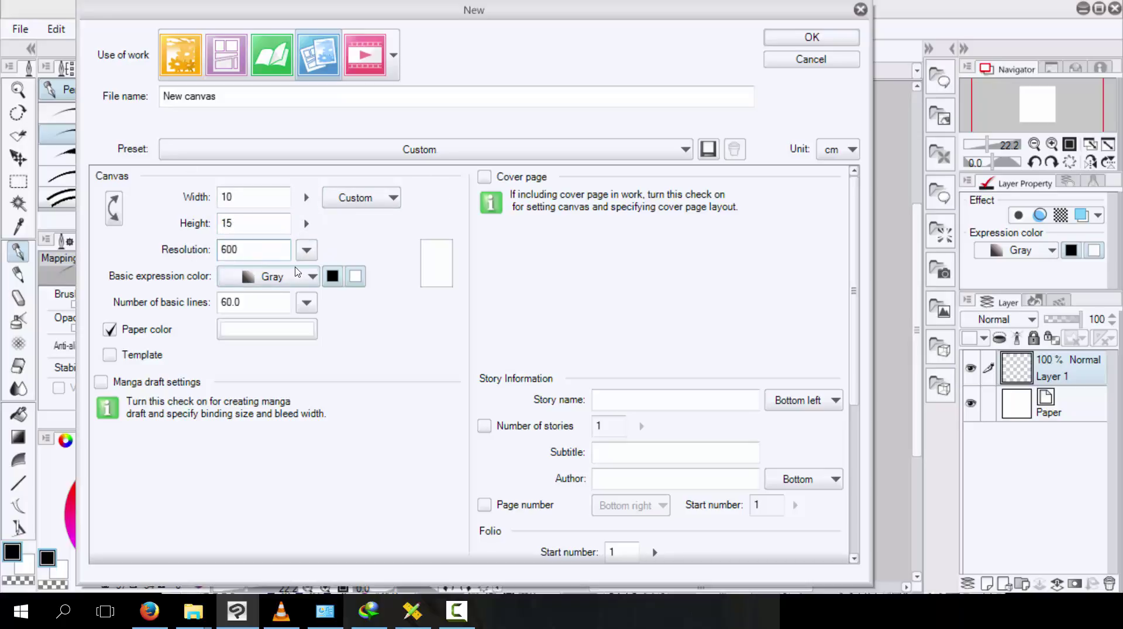
{"action": "left_click", "coordinate": [810, 36]}
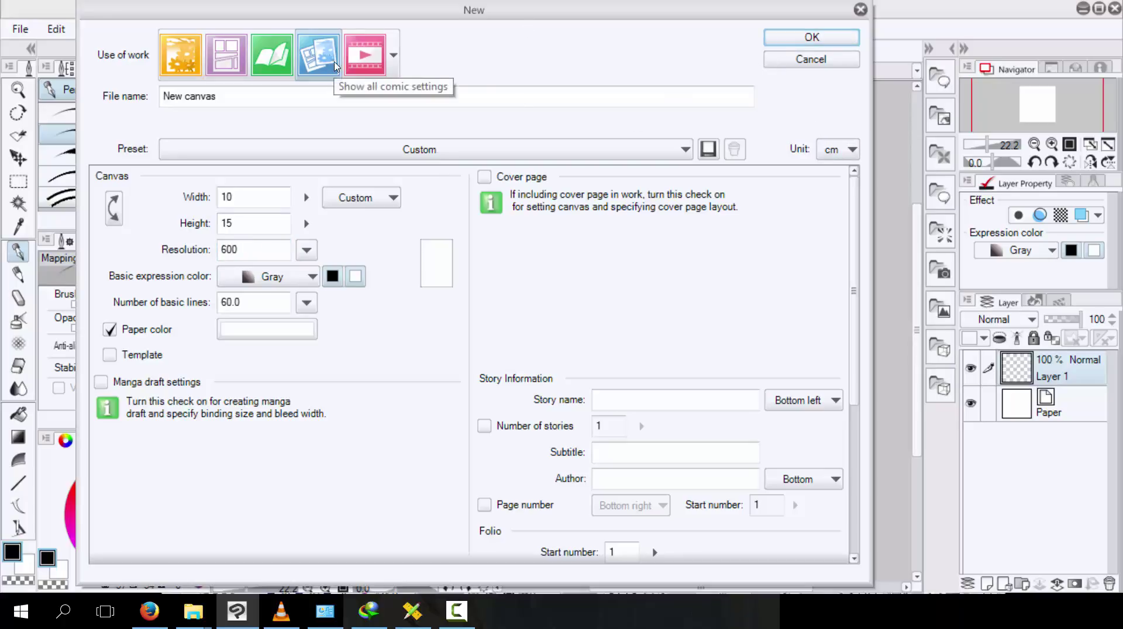
{"action": "left_click", "coordinate": [779, 38]}
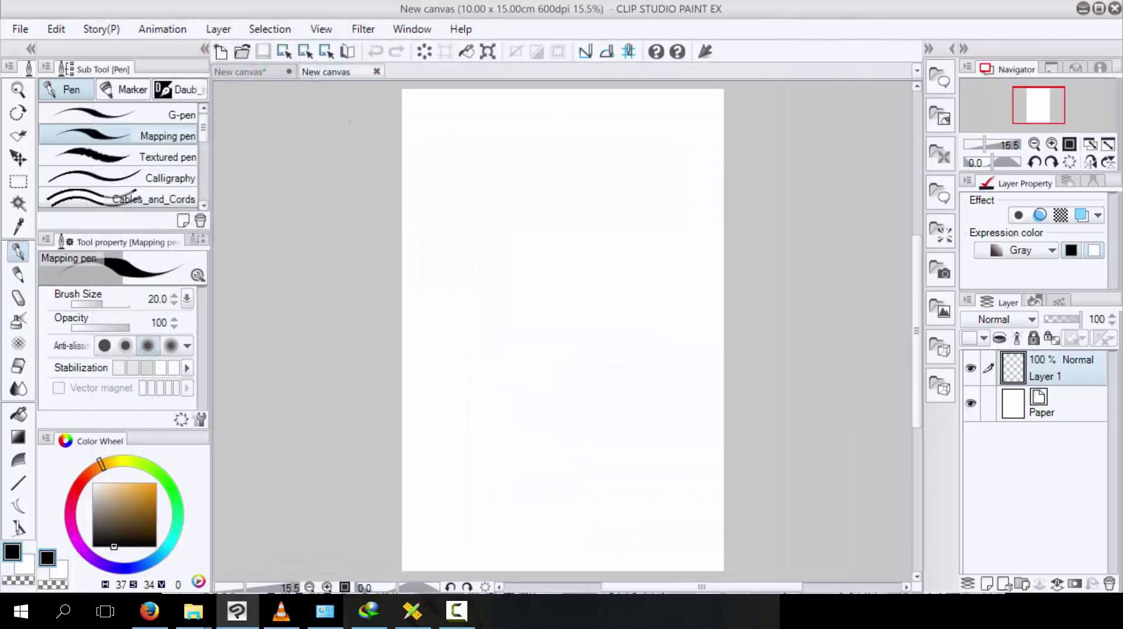
Display the 10 × 15 cm canvas at print size with its upper edge in view
{"action": "left_click", "coordinate": [321, 29]}
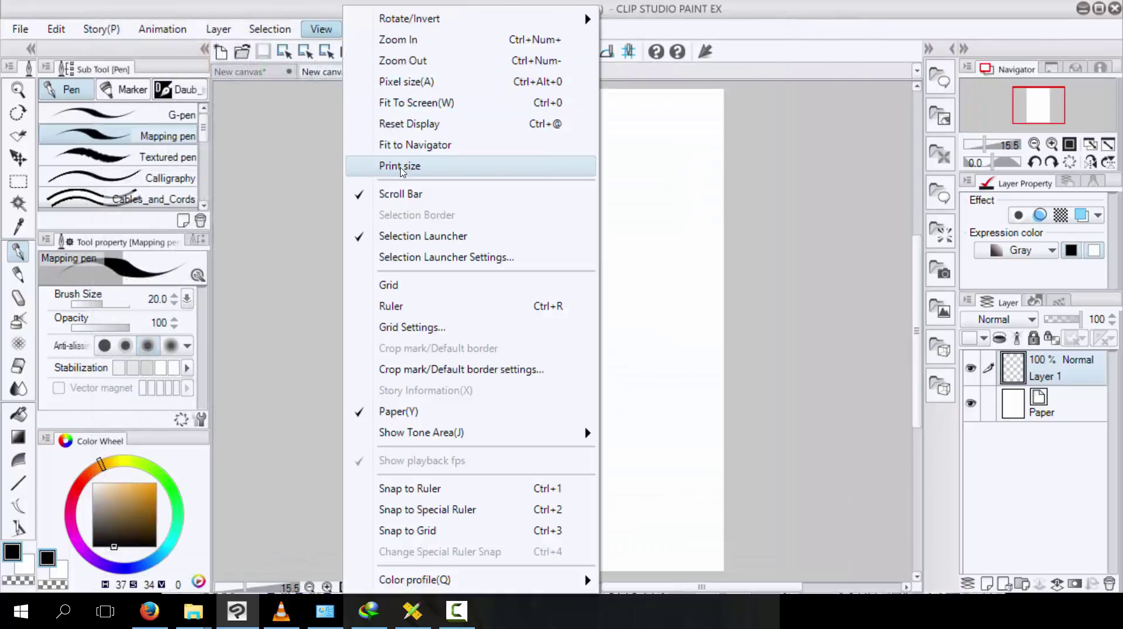
{"action": "key", "text": "Return"}
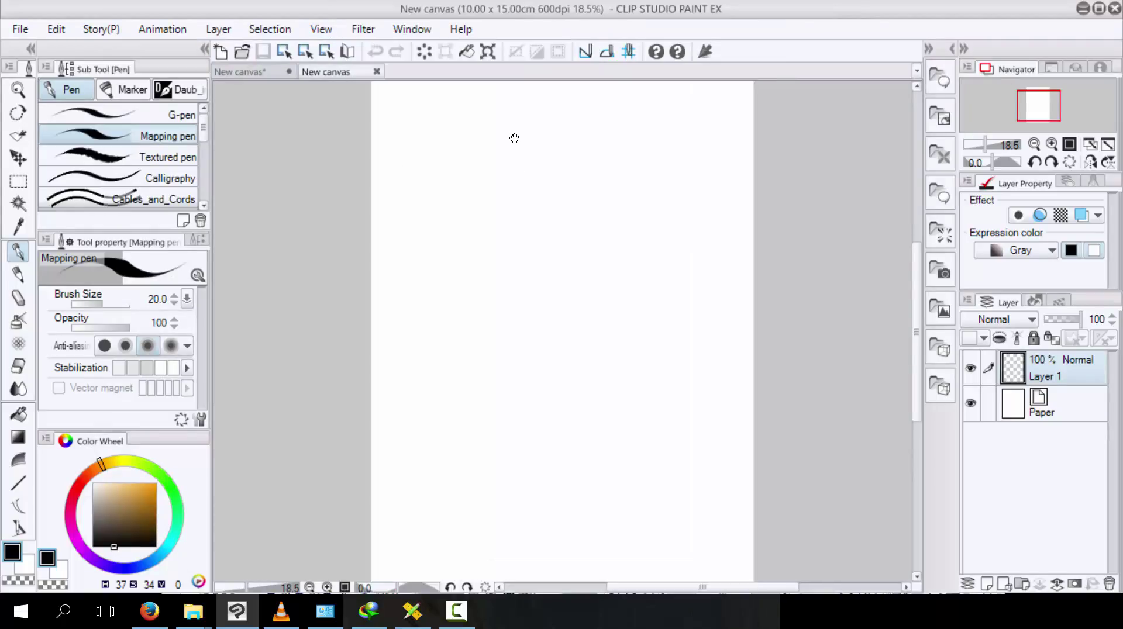
{"action": "scroll", "coordinate": [511, 218], "scroll_direction": "up", "scroll_amount": 2}
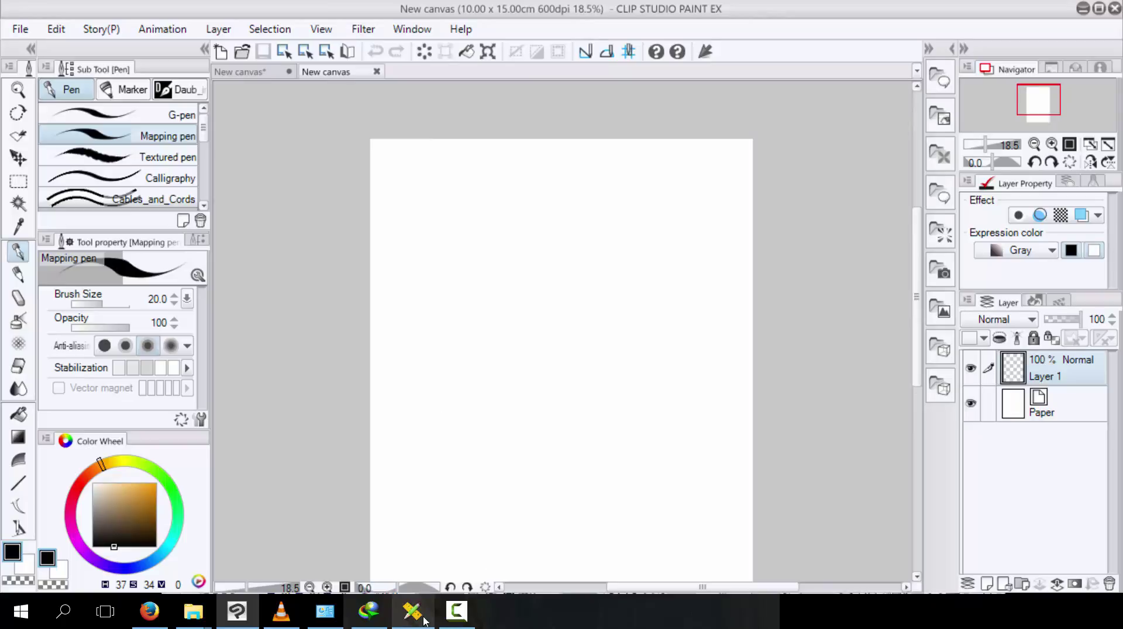
Switch to Screen Ruler and align it with the canvas's upper edge to measure the 10 cm width
{"action": "mouse_move", "coordinate": [413, 618]}
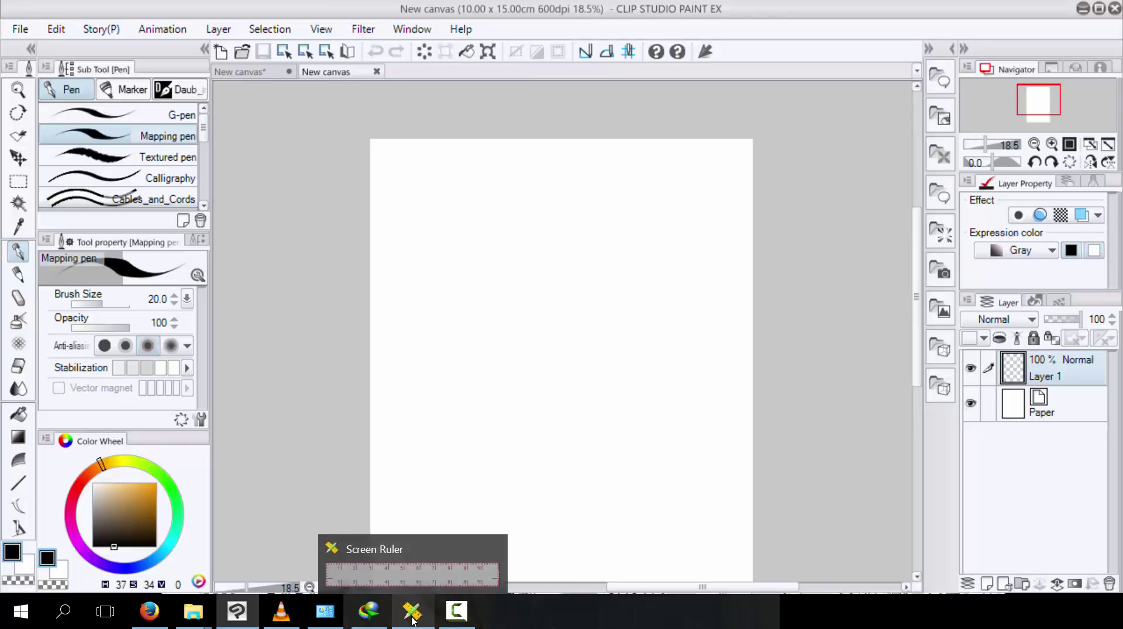
{"action": "left_click", "coordinate": [413, 618]}
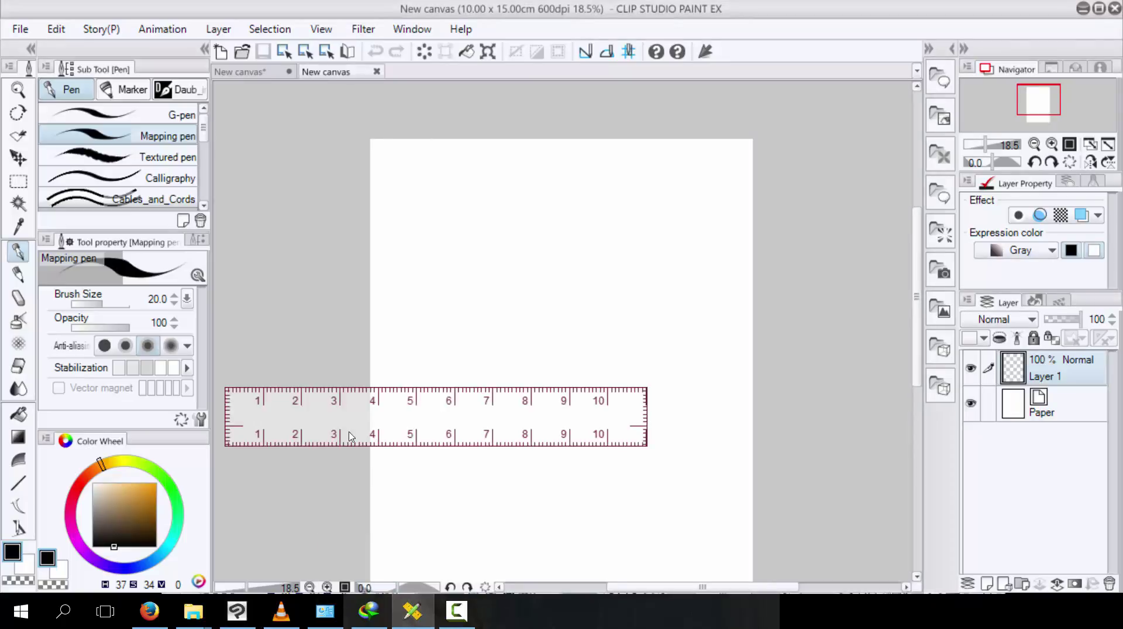
{"action": "left_click_drag", "start_coordinate": [361, 402], "coordinate": [494, 163]}
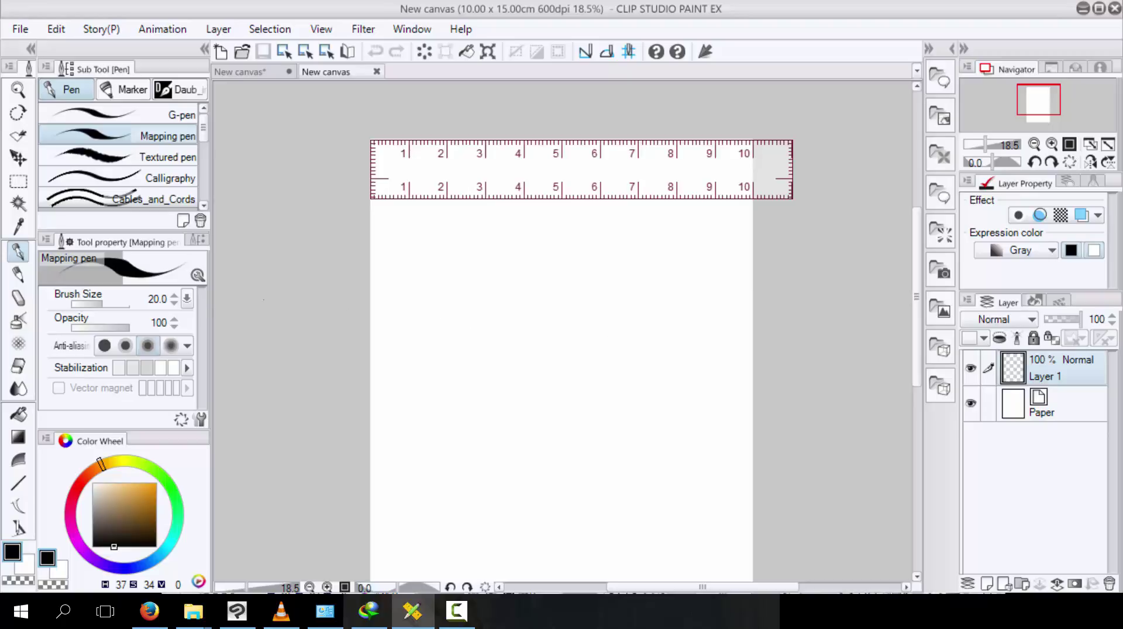
Return to Clip Studio Paint, rotate the canvas view to -90 degrees with the whole page in view, and display it at print size
{"action": "left_click", "coordinate": [263, 299]}
{"action": "key", "text": "space"}
{"action": "left_click_drag", "start_coordinate": [475, 318], "coordinate": [536, 521]}
{"action": "key", "text": "r"}
{"action": "key", "text": "p"}
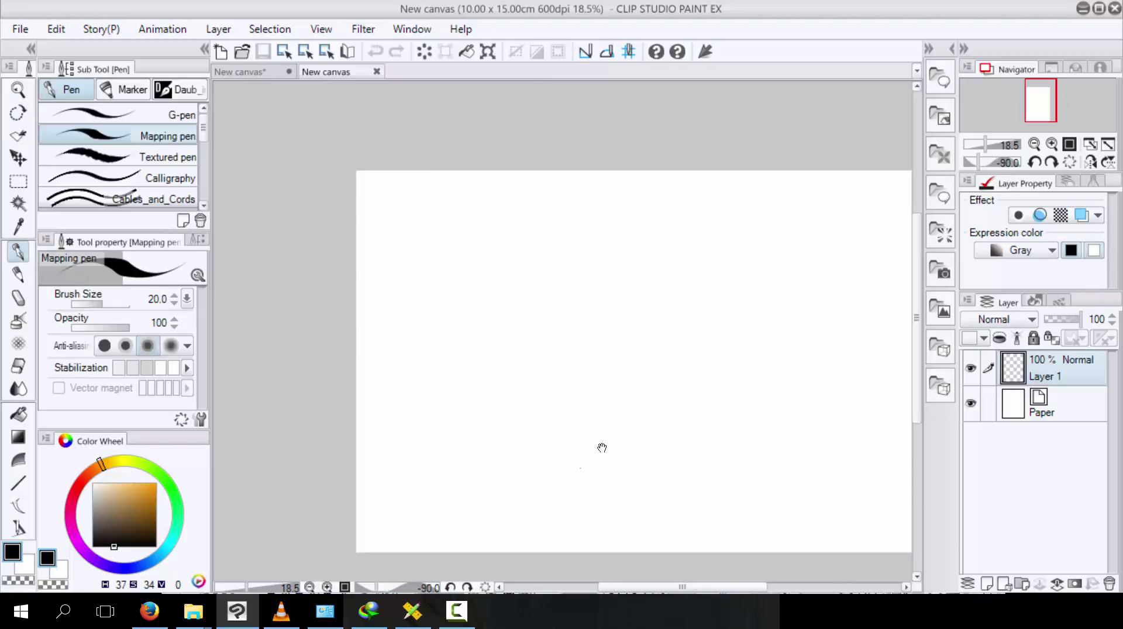
{"action": "left_click_drag", "start_coordinate": [602, 447], "coordinate": [521, 428]}
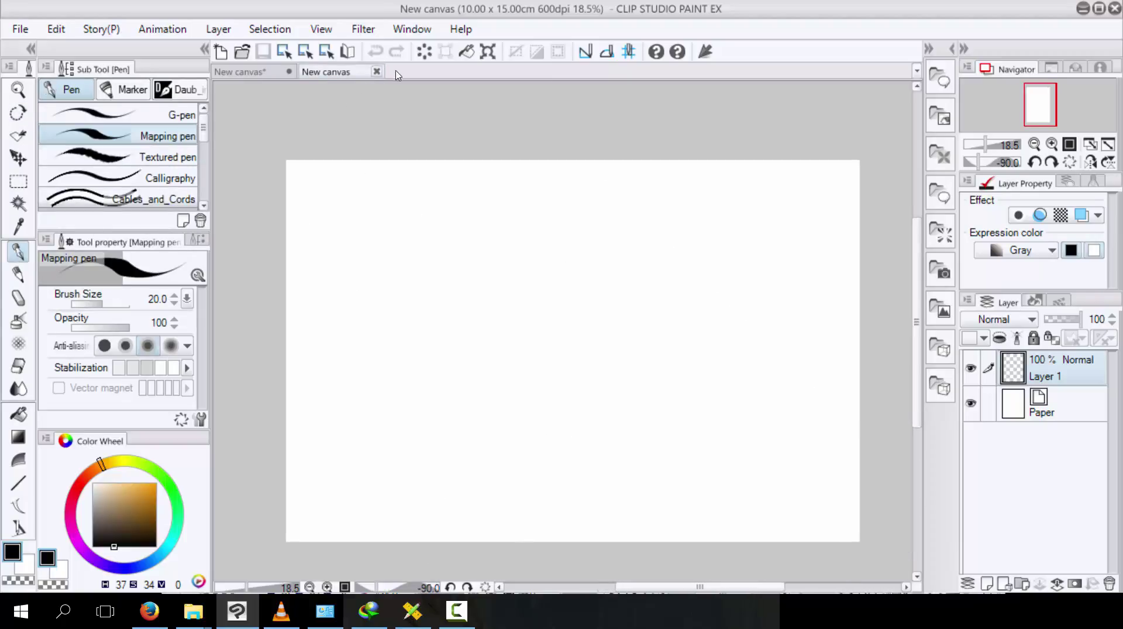
{"action": "left_click", "coordinate": [321, 28]}
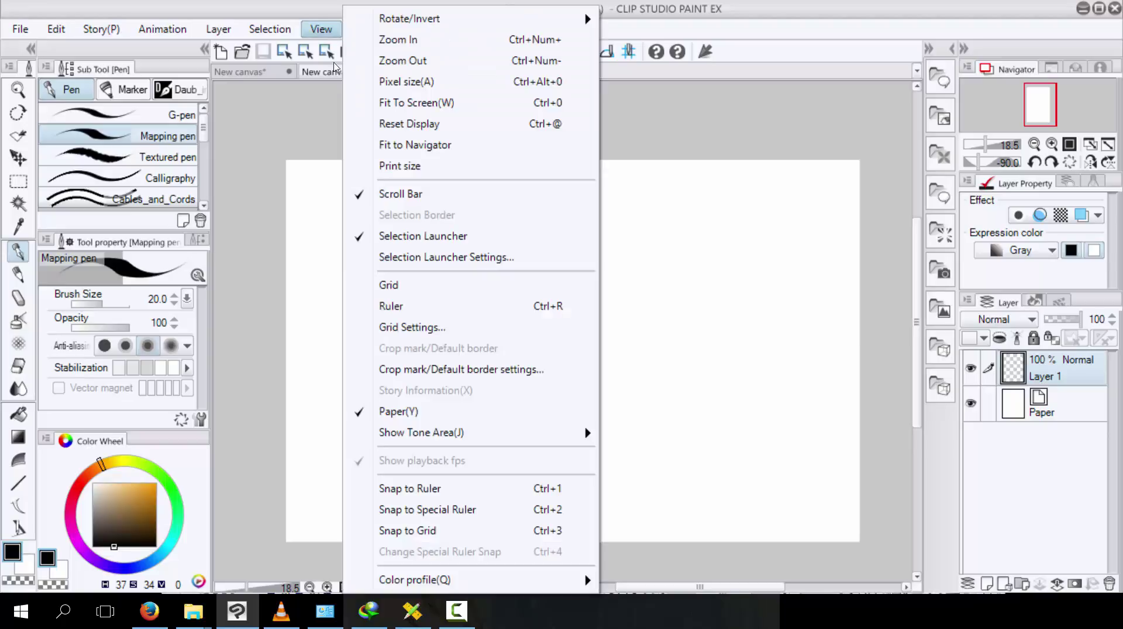
{"action": "left_click", "coordinate": [399, 169]}
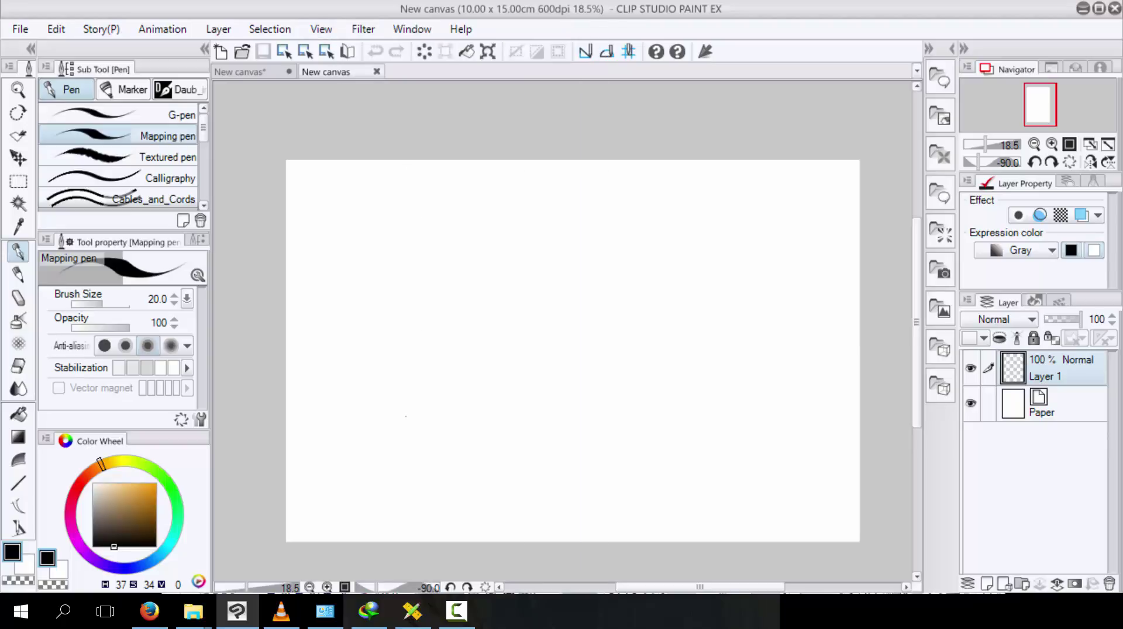
Switch back to Screen Ruler and align its start with the upper-left corner of the rotated canvas
{"action": "left_click", "coordinate": [413, 611]}
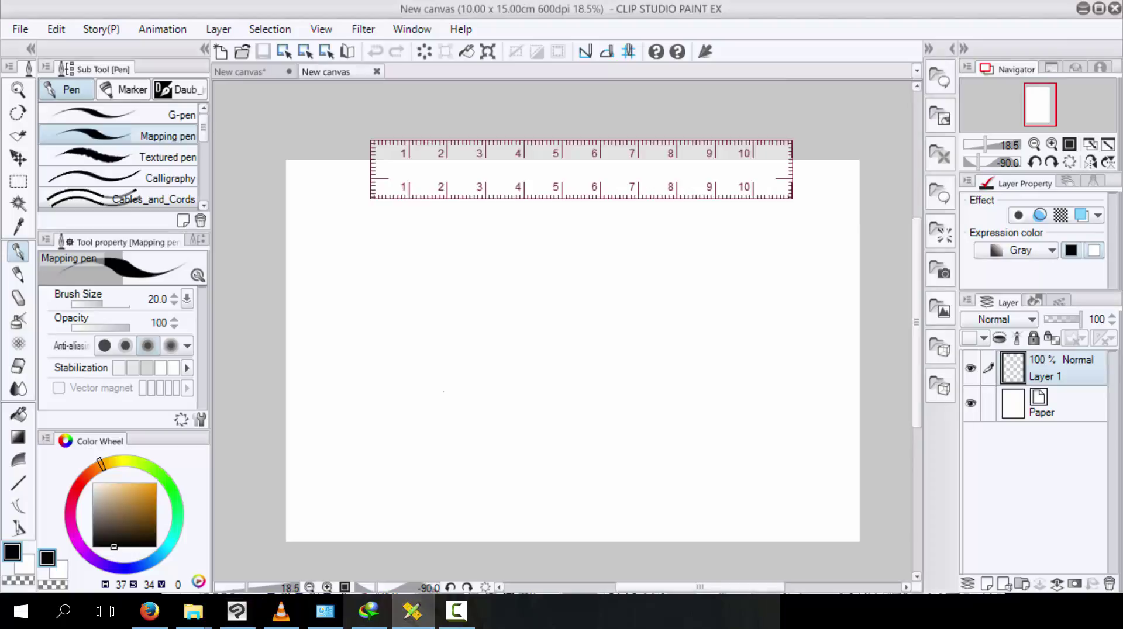
{"action": "left_click_drag", "start_coordinate": [417, 170], "coordinate": [343, 189]}
{"action": "mouse_move", "coordinate": [707, 187]}
{"action": "left_mouse_down"}
{"action": "mouse_move", "coordinate": [746, 186]}
{"action": "mouse_move", "coordinate": [709, 183]}
{"action": "left_mouse_up"}
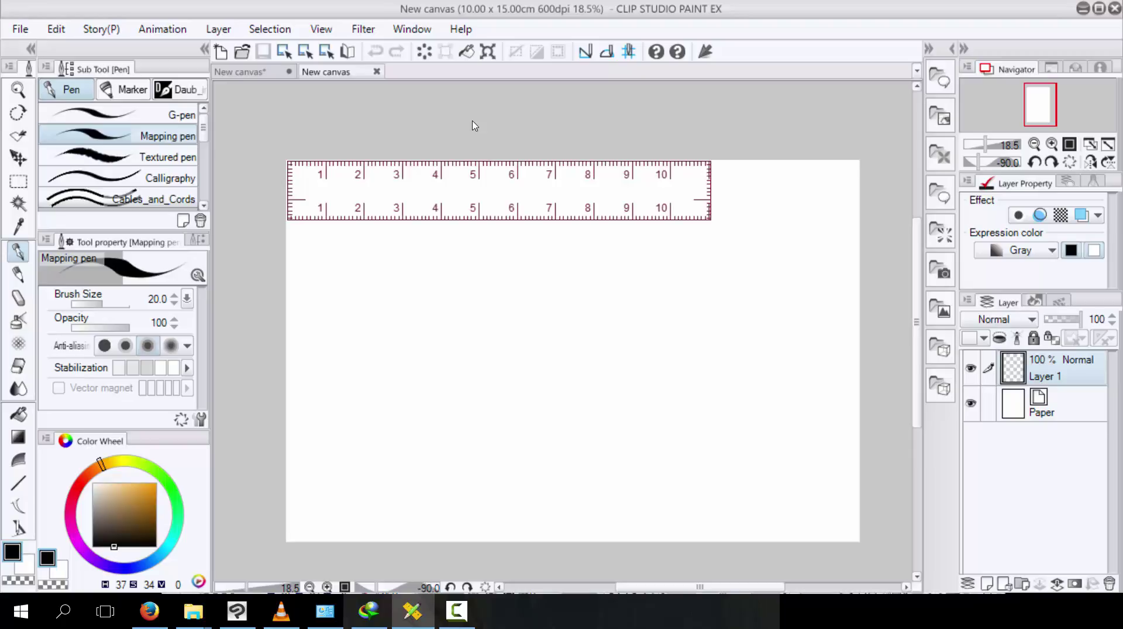
Lengthen the ruler past its 15 cm mark and realign its start with the canvas corner to measure the long side
{"action": "key", "text": "shift+Right"}
{"action": "key", "text": "shift+Right"}
{"action": "key", "text": "shift+Right"}
{"action": "key", "text": "shift+Right"}
{"action": "key", "text": "shift+Right"}
{"action": "key", "text": "shift+Right"}
{"action": "key", "text": "shift+Right"}
{"action": "key", "text": "shift+Right"}
{"action": "key", "text": "shift+Right"}
{"action": "key", "text": "shift+Right"}
{"action": "key", "text": "shift+Right"}
{"action": "key", "text": "shift+Right"}
{"action": "key", "text": "shift+Right"}
{"action": "key", "text": "shift+Right"}
{"action": "key", "text": "shift+Right"}
{"action": "key", "text": "shift+Right"}
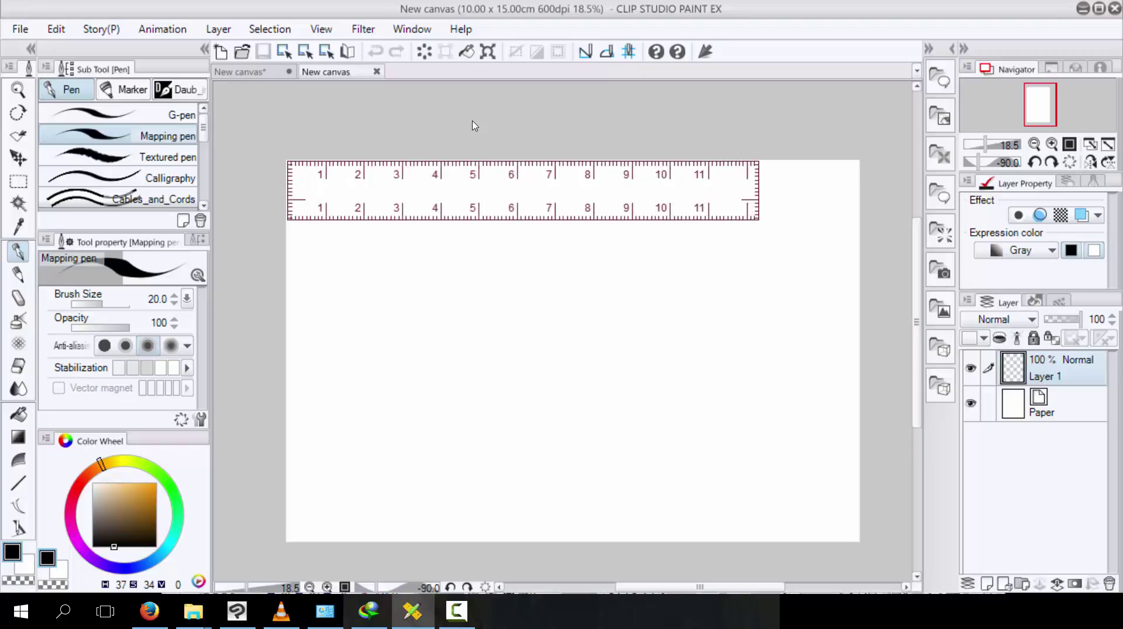
{"action": "key", "text": "shift+Right"}
{"action": "key", "text": "shift+Right"}
{"action": "key", "text": "shift+Right"}
{"action": "key", "text": "shift+Right"}
{"action": "key", "text": "shift+Right"}
{"action": "key", "text": "shift+Right"}
{"action": "key", "text": "shift+Right"}
{"action": "key", "text": "shift+Right"}
{"action": "key", "text": "shift+Right"}
{"action": "key", "text": "shift+Right"}
{"action": "key", "text": "shift+Right"}
{"action": "key", "text": "shift+Right"}
{"action": "key", "text": "shift+Right"}
{"action": "key", "text": "shift+Right"}
{"action": "key", "text": "shift+Right"}
{"action": "key", "text": "shift+Right"}
{"action": "key", "text": "shift+Right"}
{"action": "key", "text": "shift+Right"}
{"action": "key", "text": "shift+Right"}
{"action": "key", "text": "shift+Right"}
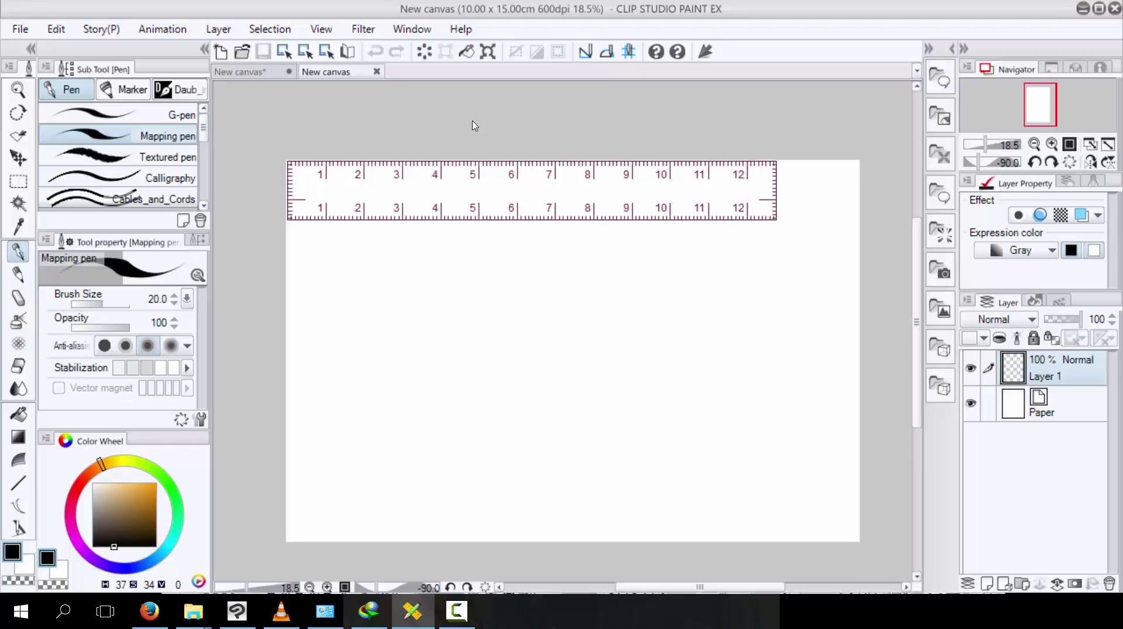
{"action": "key", "text": "shift+Right"}
{"action": "key", "text": "shift+Right"}
{"action": "key", "text": "shift+Right"}
{"action": "key", "text": "shift+Right"}
{"action": "key", "text": "shift+Right"}
{"action": "key", "text": "shift+Right"}
{"action": "key", "text": "shift+Right"}
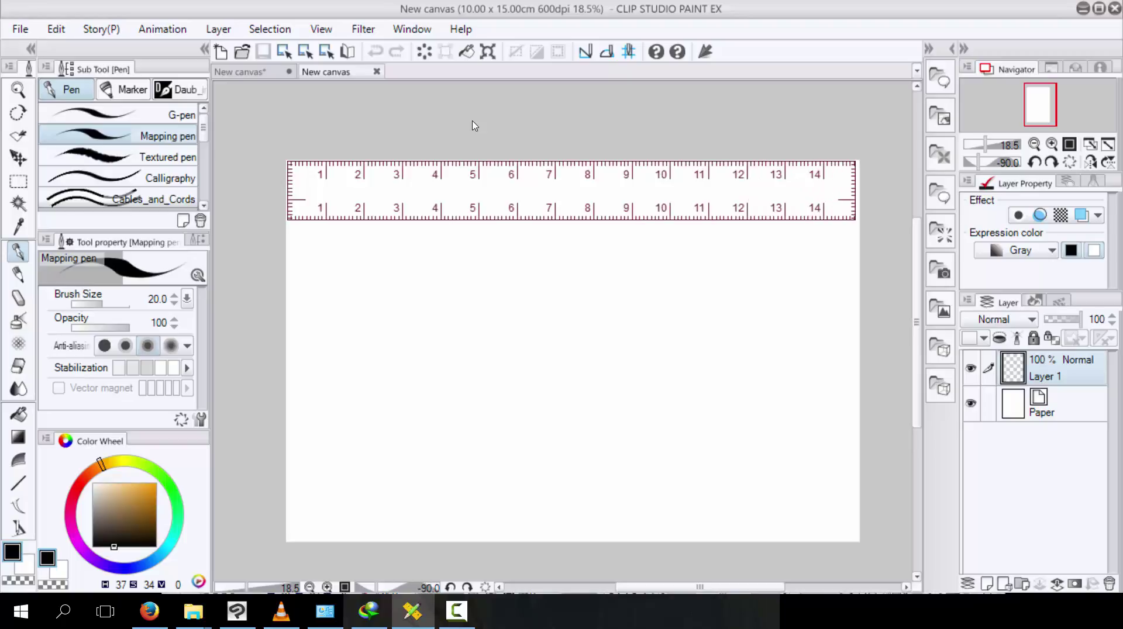
{"action": "key", "text": "shift+Right"}
{"action": "key", "text": "shift+Right"}
{"action": "key", "text": "shift+Right"}
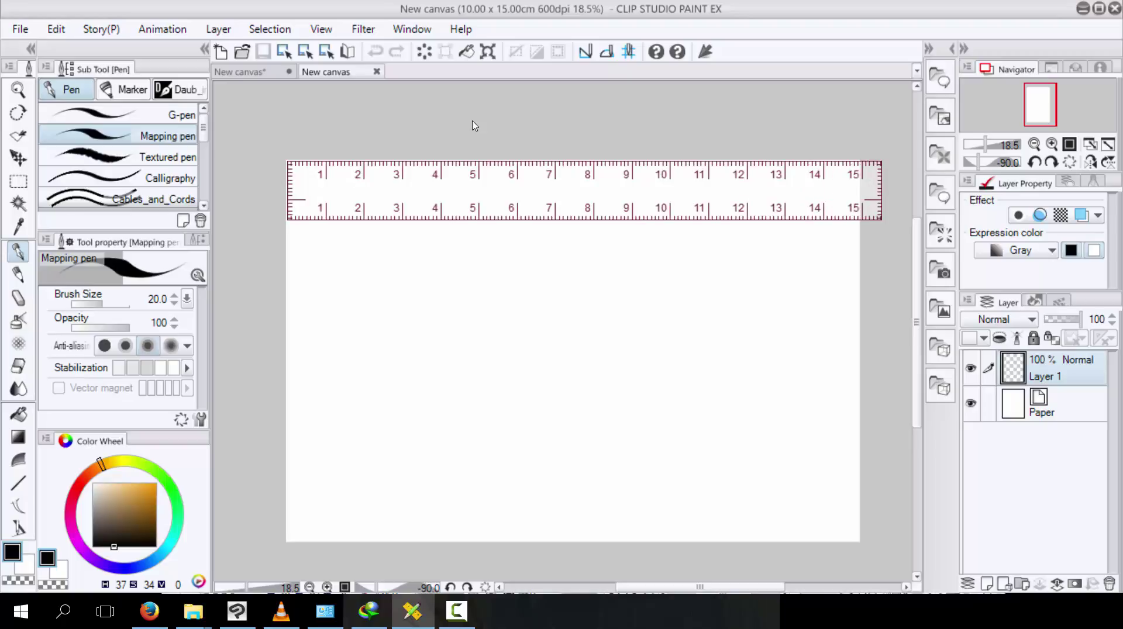
{"action": "left_click_drag", "start_coordinate": [667, 181], "coordinate": [664, 182]}
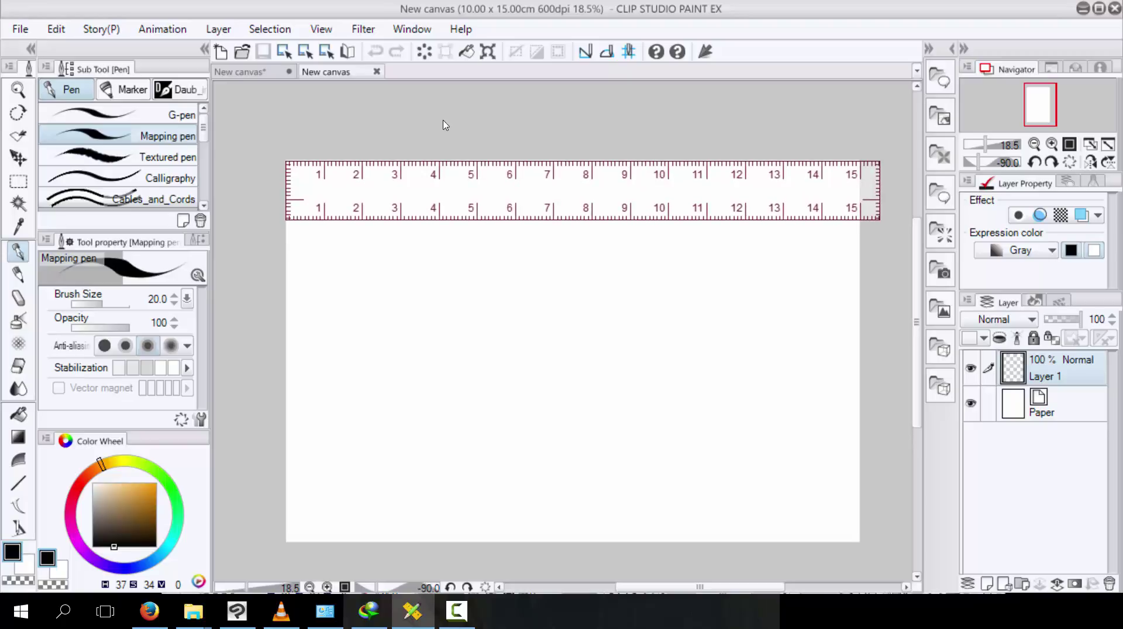